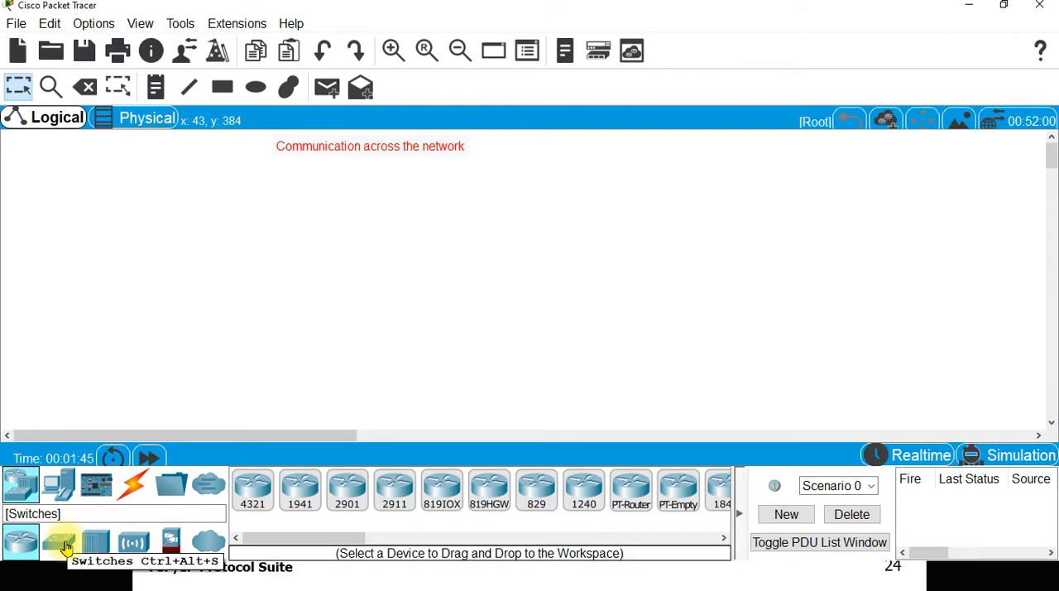
Place two 2950-24 switches side by side in the workspace, with a wide gap between them.
left_click(67, 546)
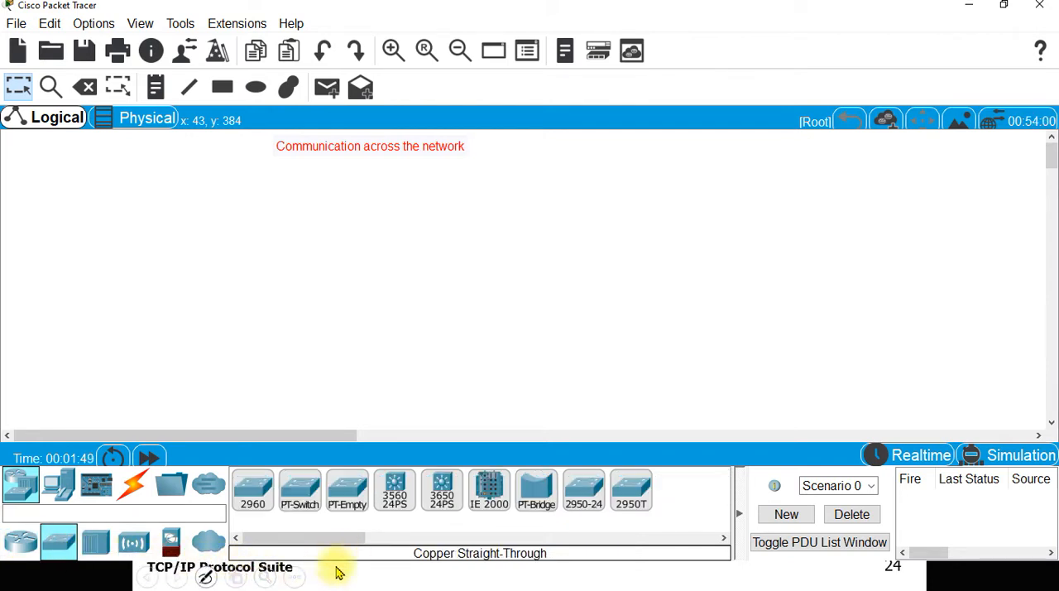
left_click(586, 497)
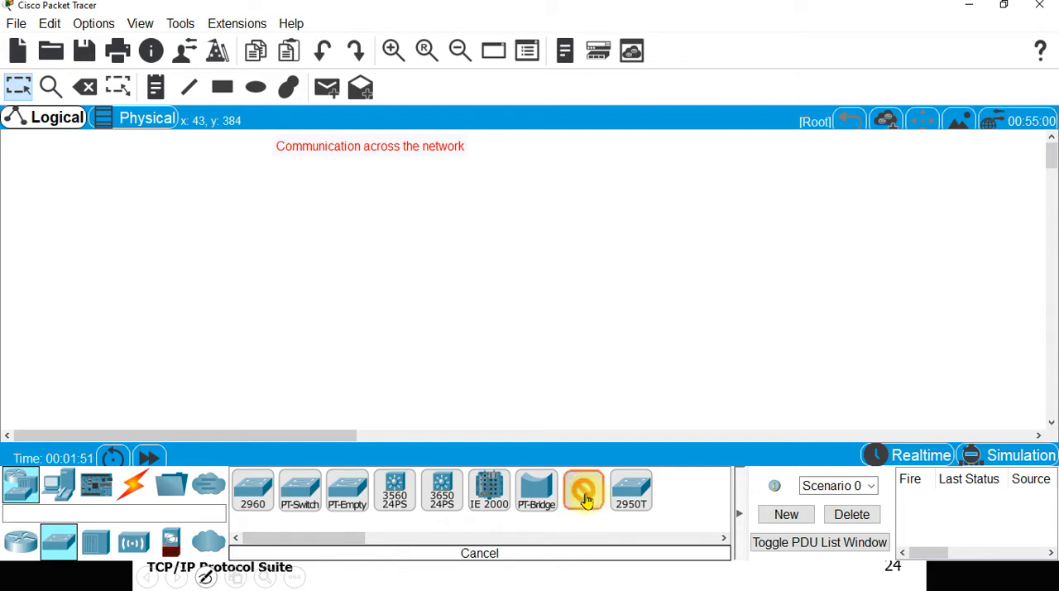
left_click(232, 265)
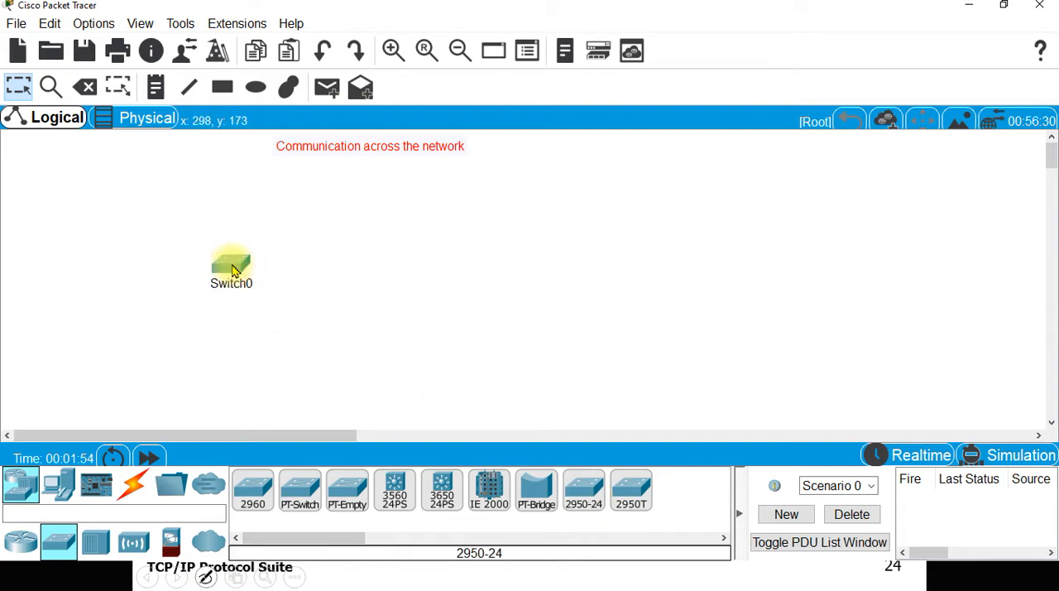
left_click(584, 490)
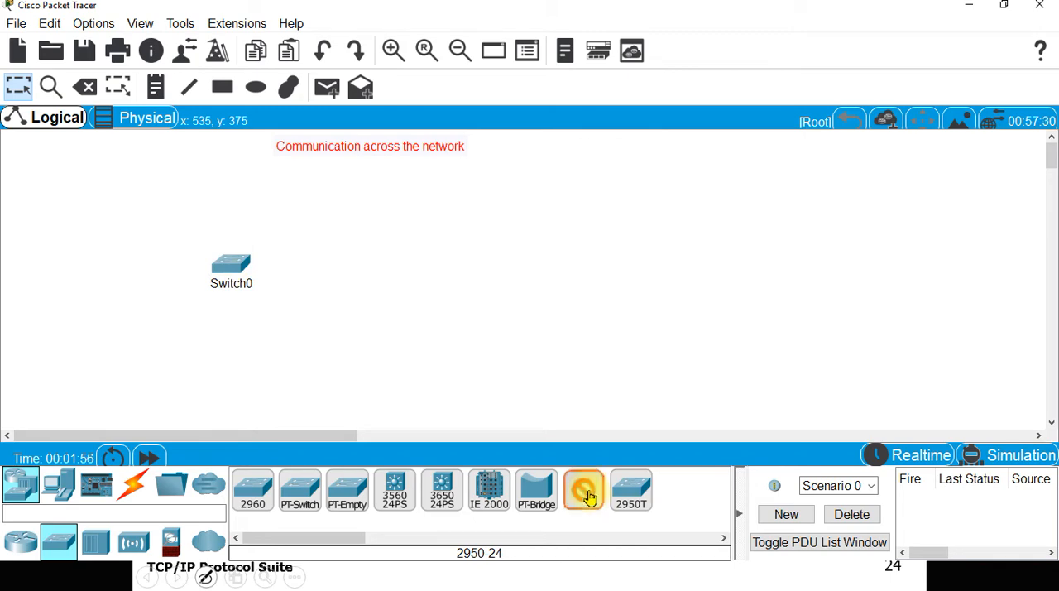
left_click(580, 272)
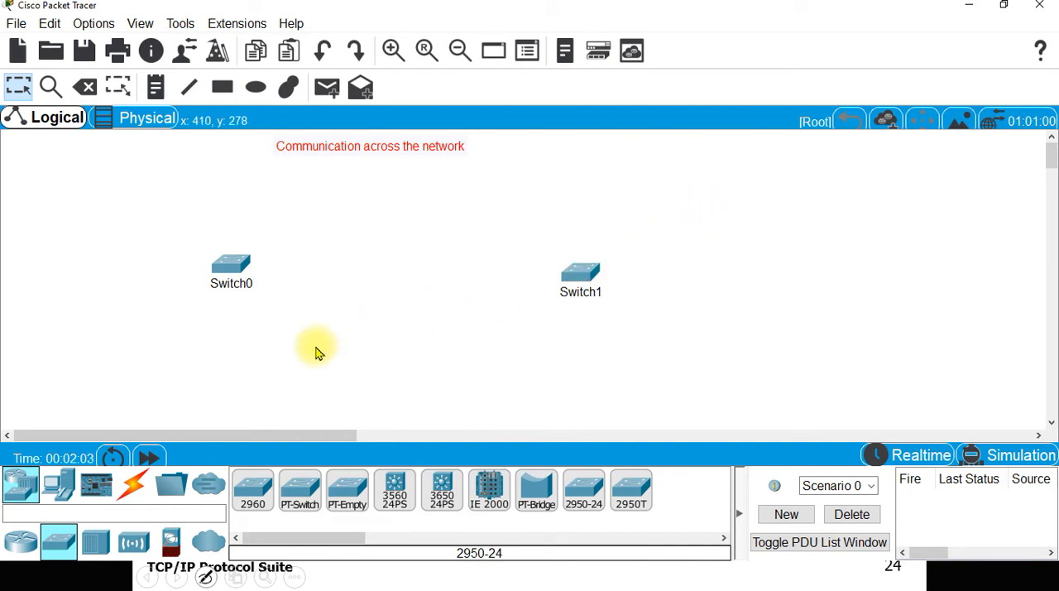
Place five PCs around Switch0: one above it, two on its left side and two below it.
left_click(53, 490)
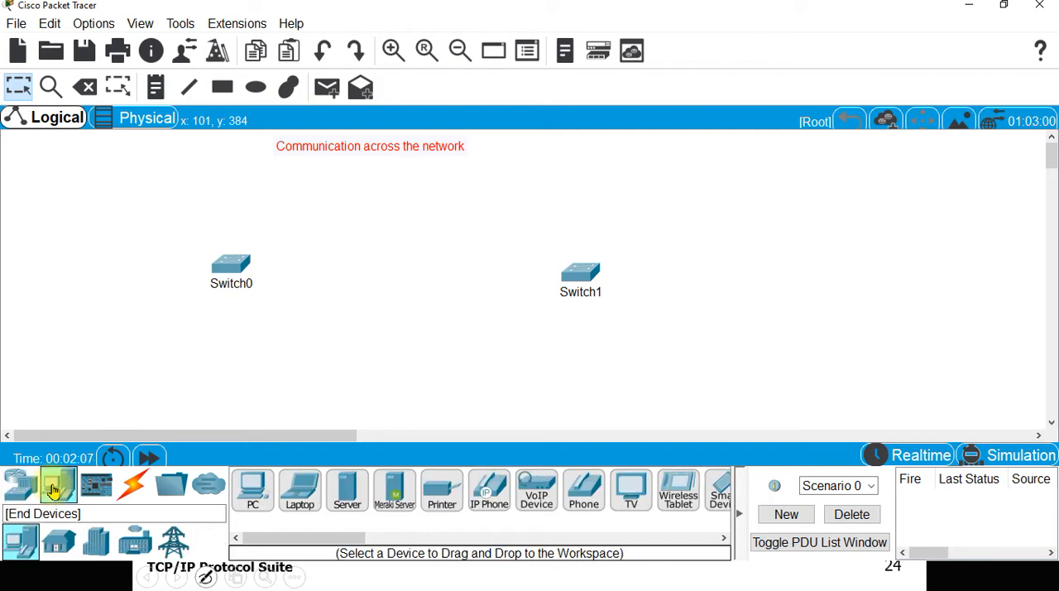
left_click(254, 494)
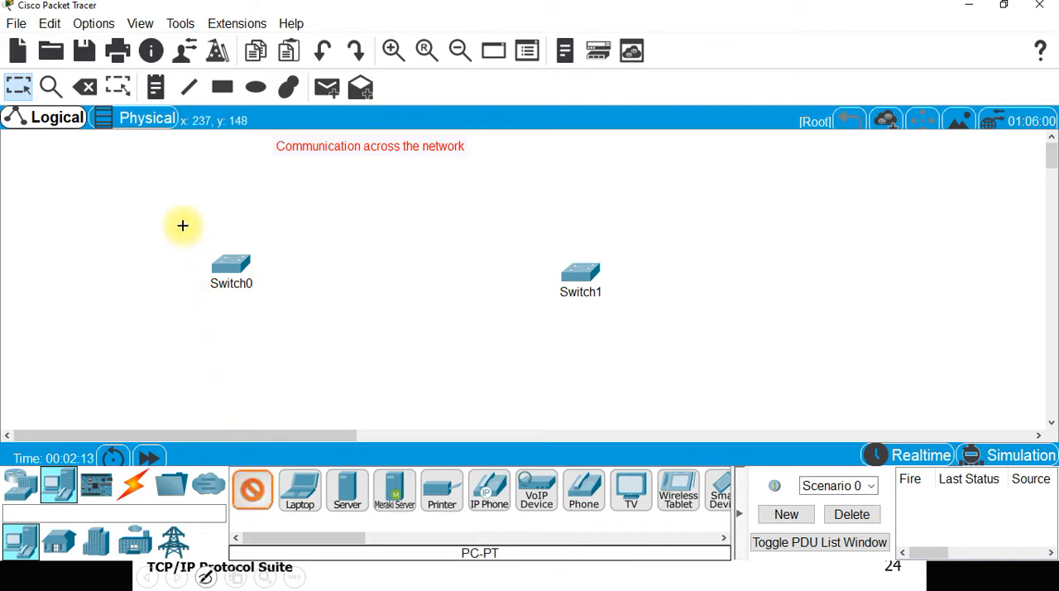
left_click(213, 171)
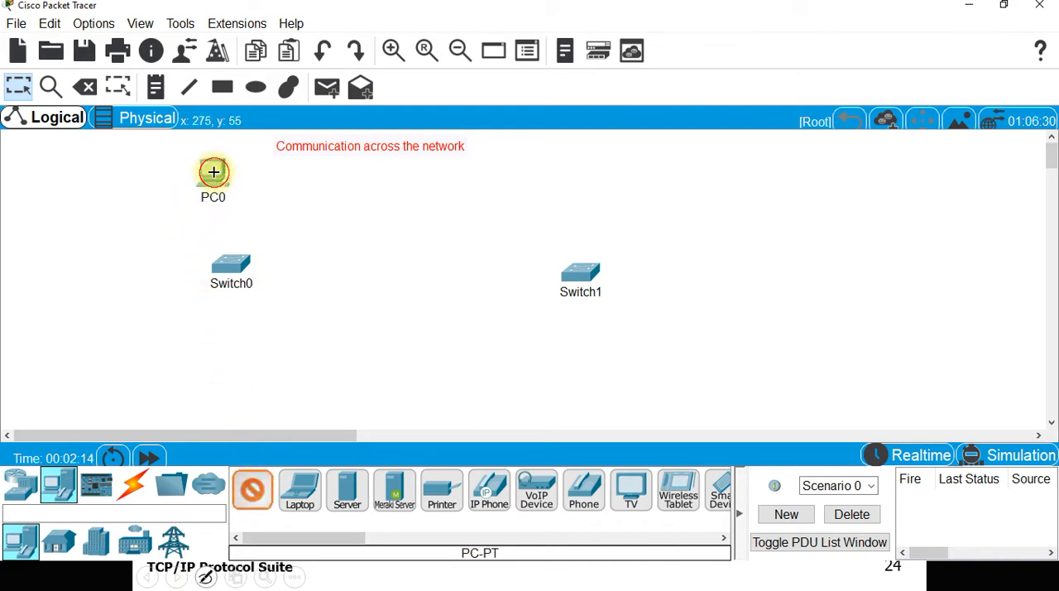
left_click(83, 222)
left_click(83, 326)
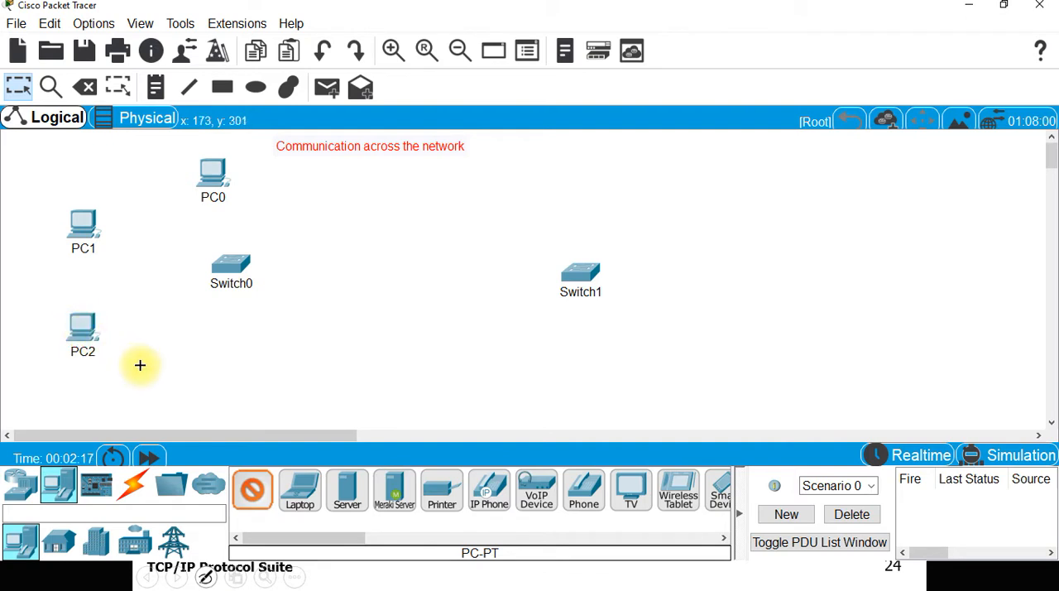
left_click(185, 387)
left_click(315, 397)
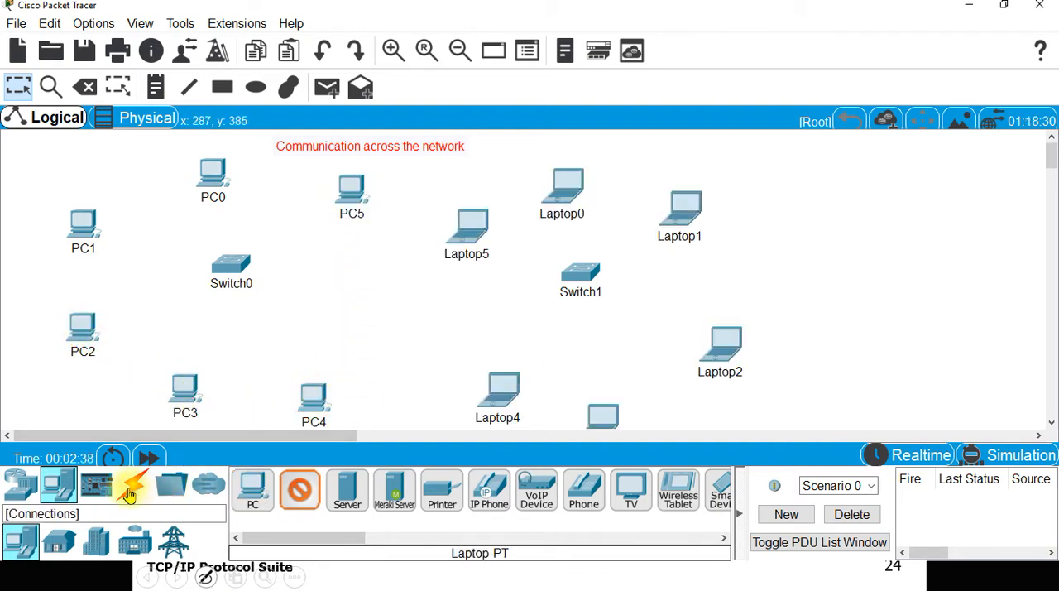
Connect PC0's FastEthernet0 port to Switch0's FastEthernet0/1 port with a Copper Straight-Through cable.
left_click(132, 488)
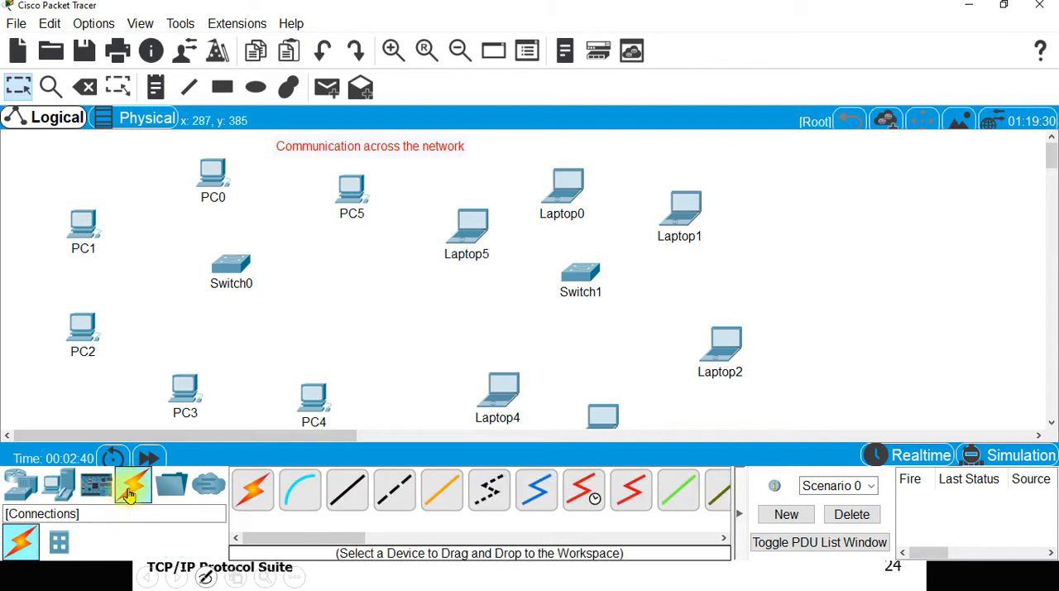
left_click(253, 492)
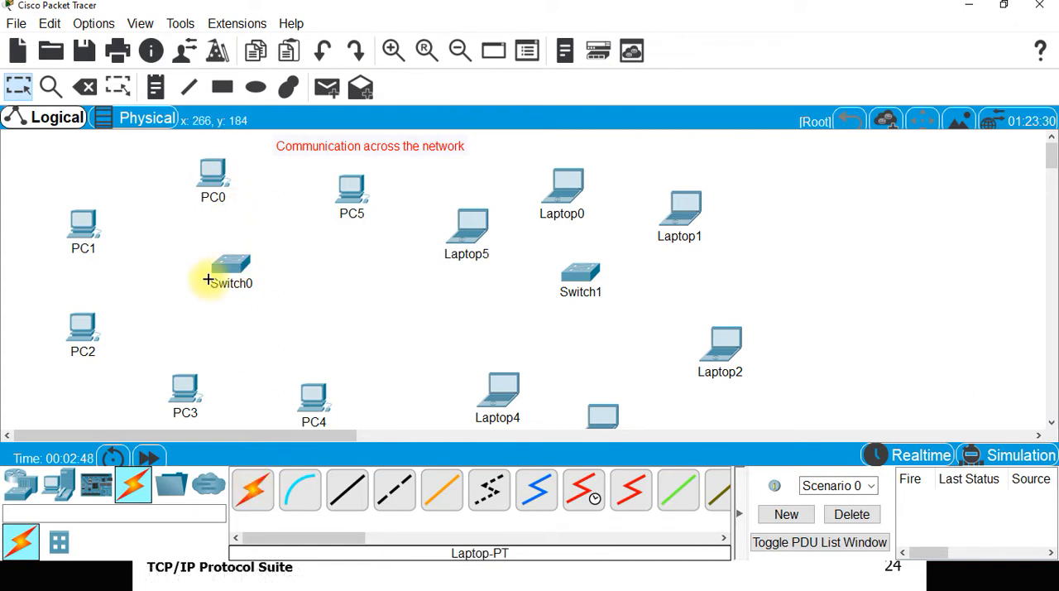
left_click(351, 489)
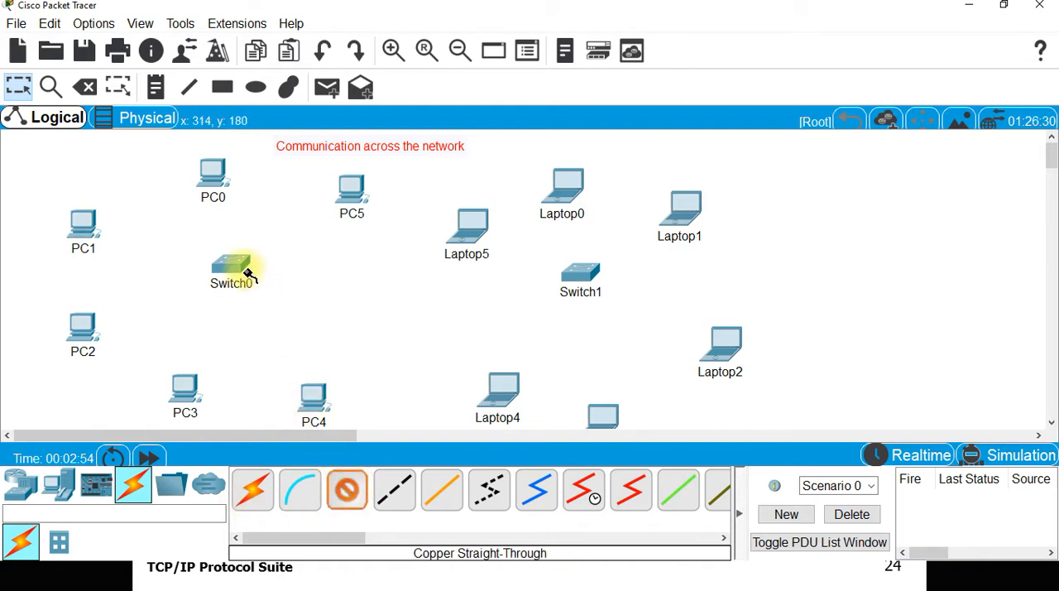
left_click(209, 172)
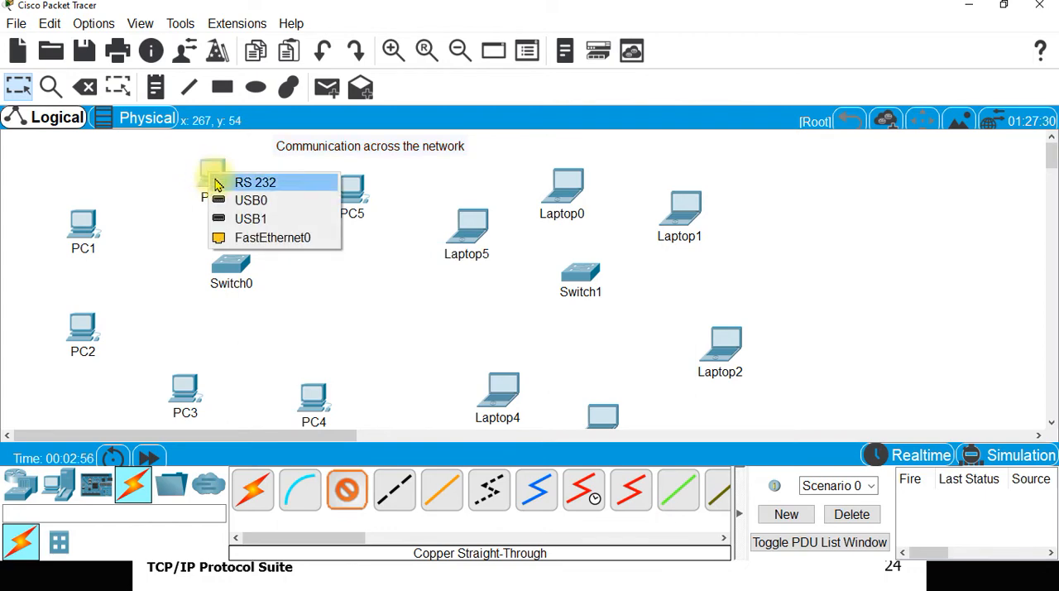
left_click(253, 238)
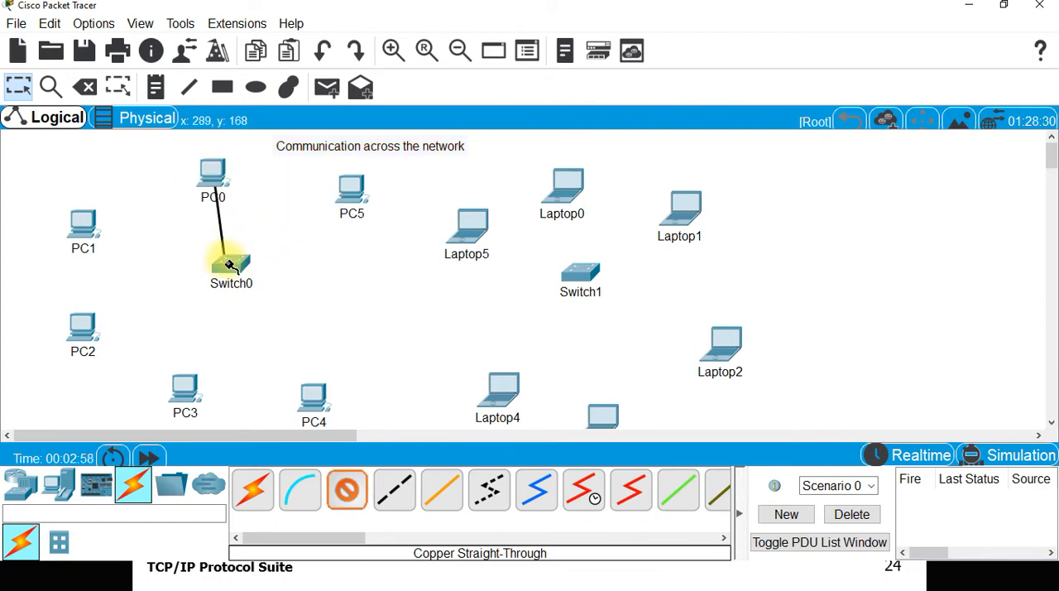
left_click(229, 261)
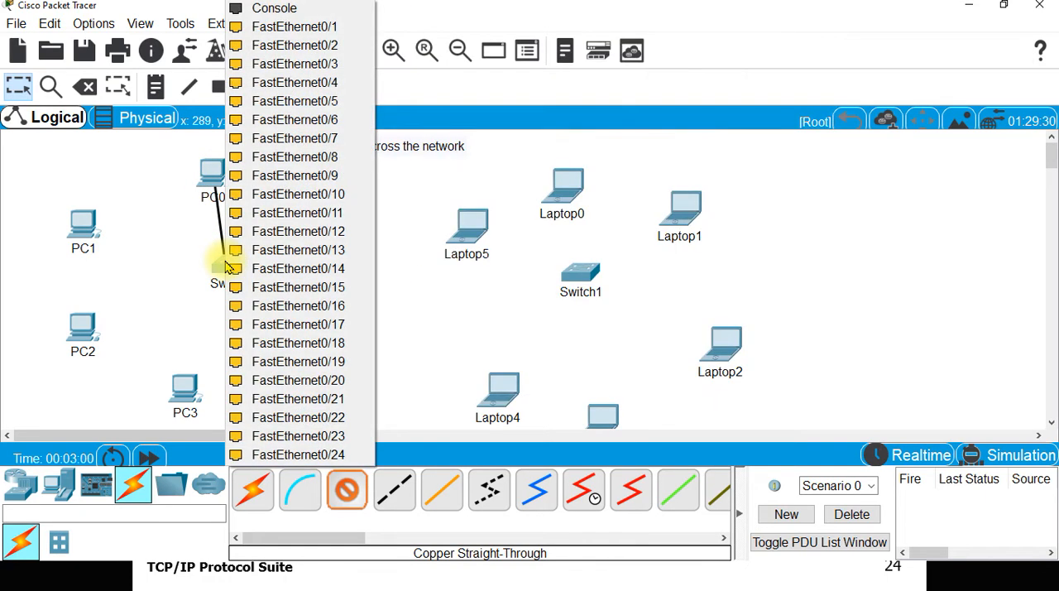
left_click(303, 29)
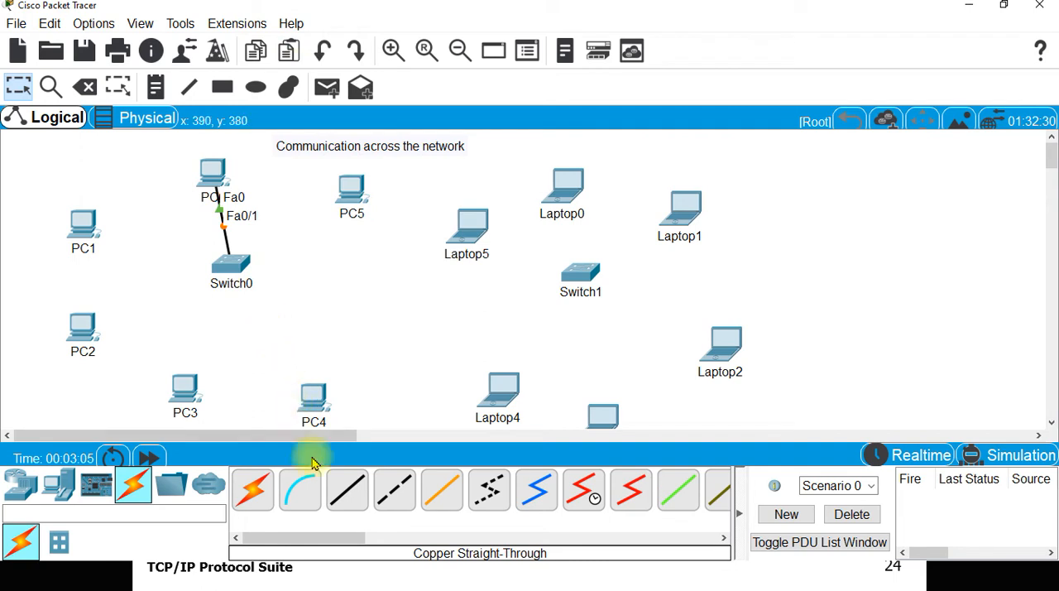
Connect PC1's FastEthernet0 port to Switch0's FastEthernet0/2 port with a Copper Straight-Through cable.
left_click(348, 490)
left_click(86, 231)
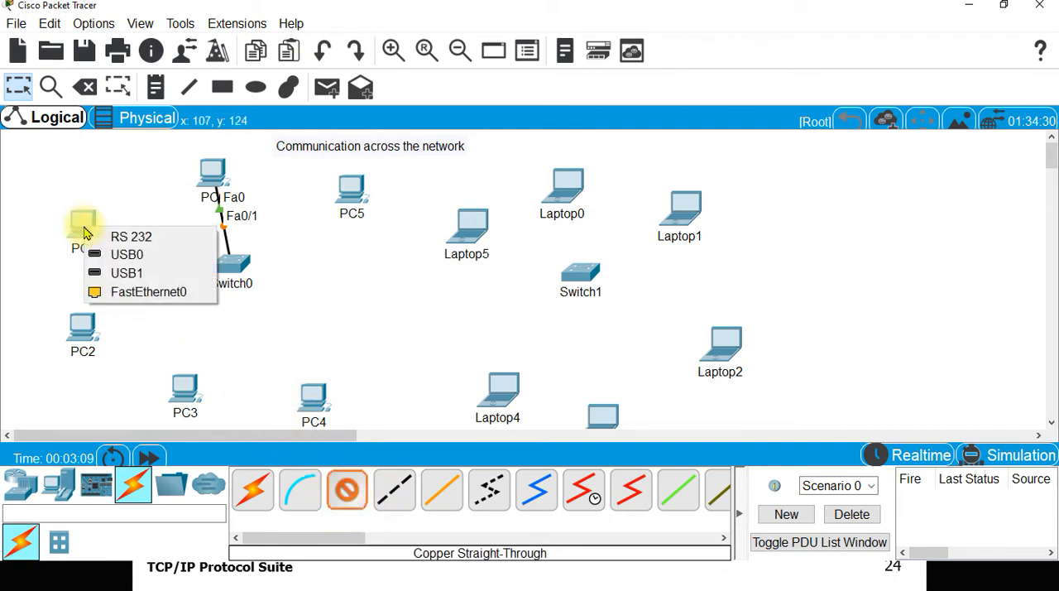
left_click(136, 291)
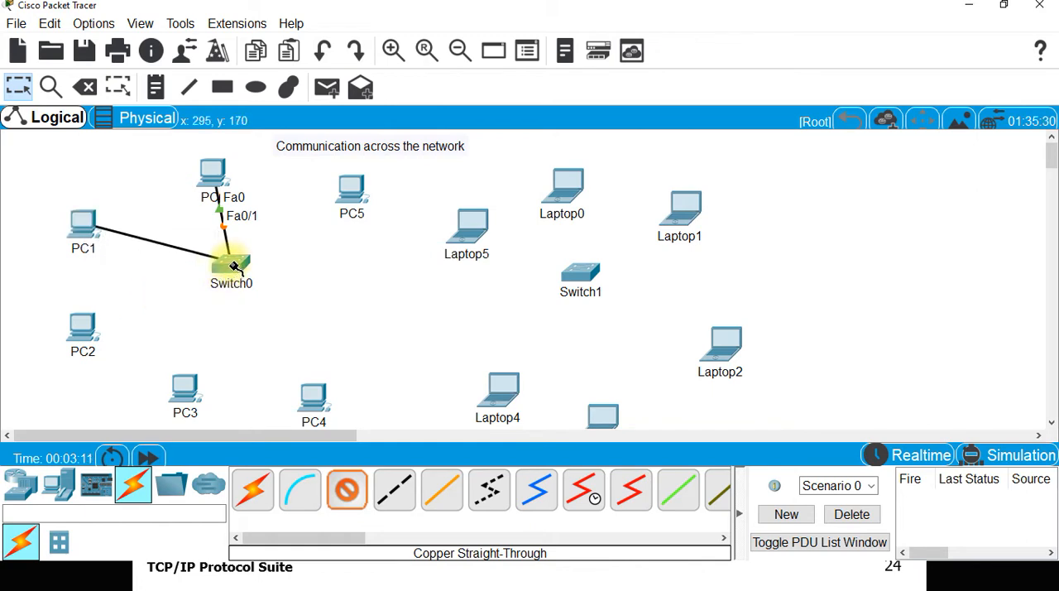
left_click(235, 266)
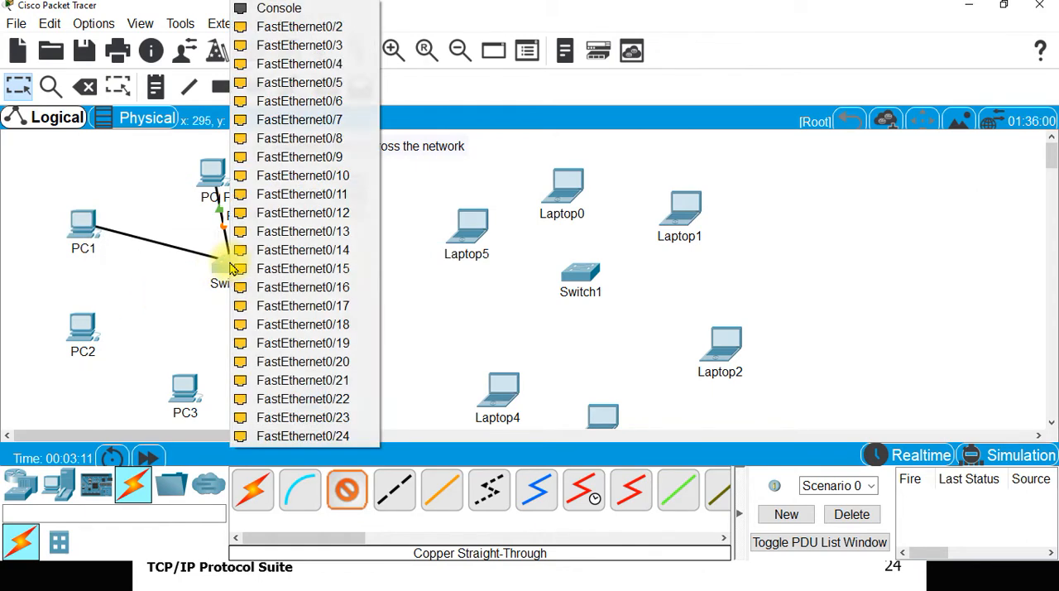
left_click(294, 29)
Connect PC2 to Switch0 using the automatically chosen connection type.
left_click(252, 490)
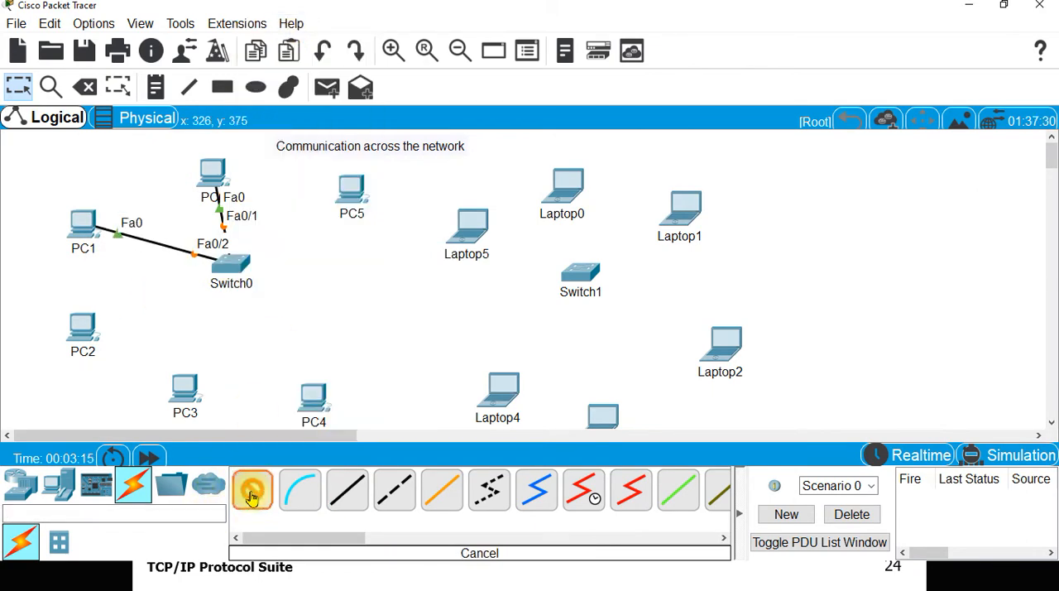
left_click(83, 327)
left_click(231, 266)
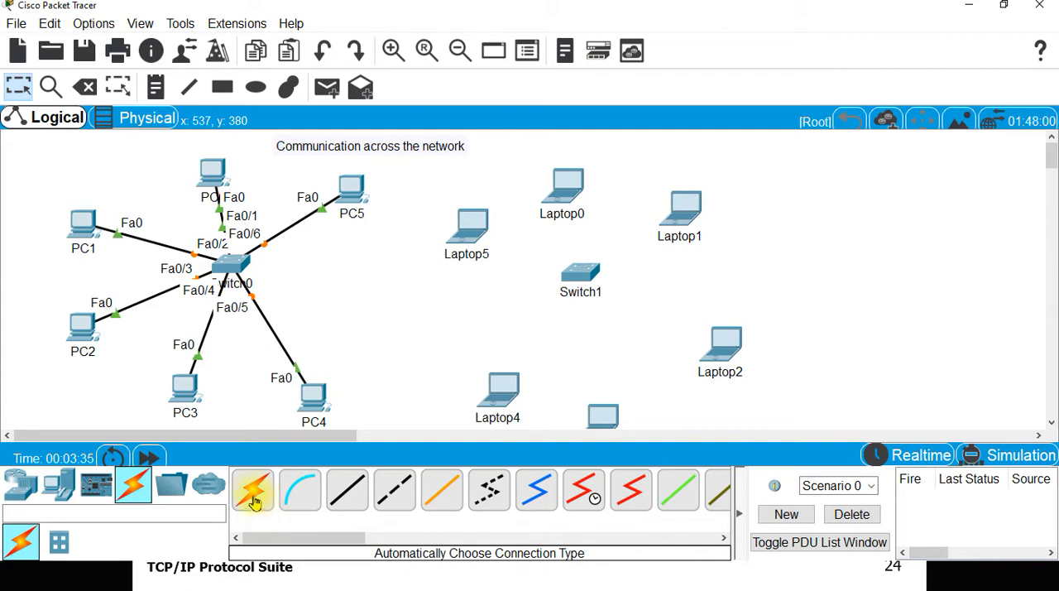
Connect Laptop5's FastEthernet0 port to Switch1's FastEthernet0/1 port with a Copper Straight-Through cable.
left_click(355, 494)
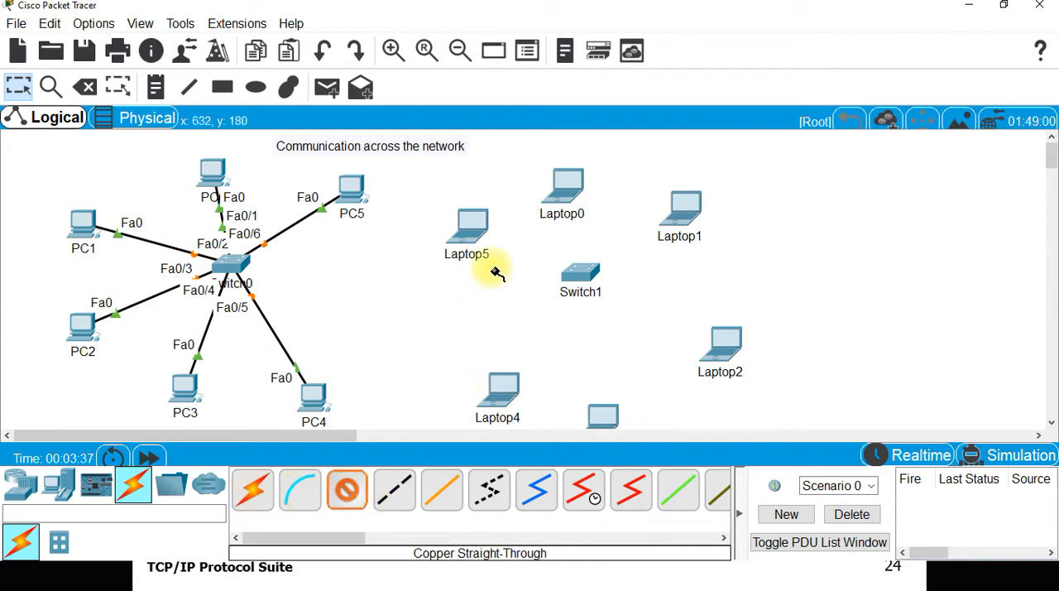
left_click(474, 222)
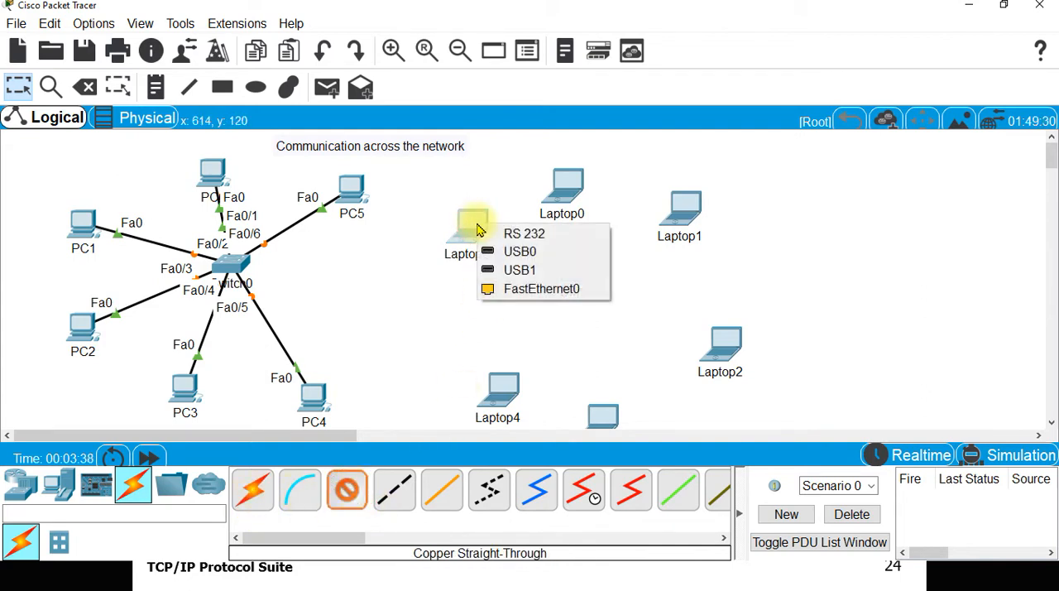
left_click(540, 287)
left_click(582, 281)
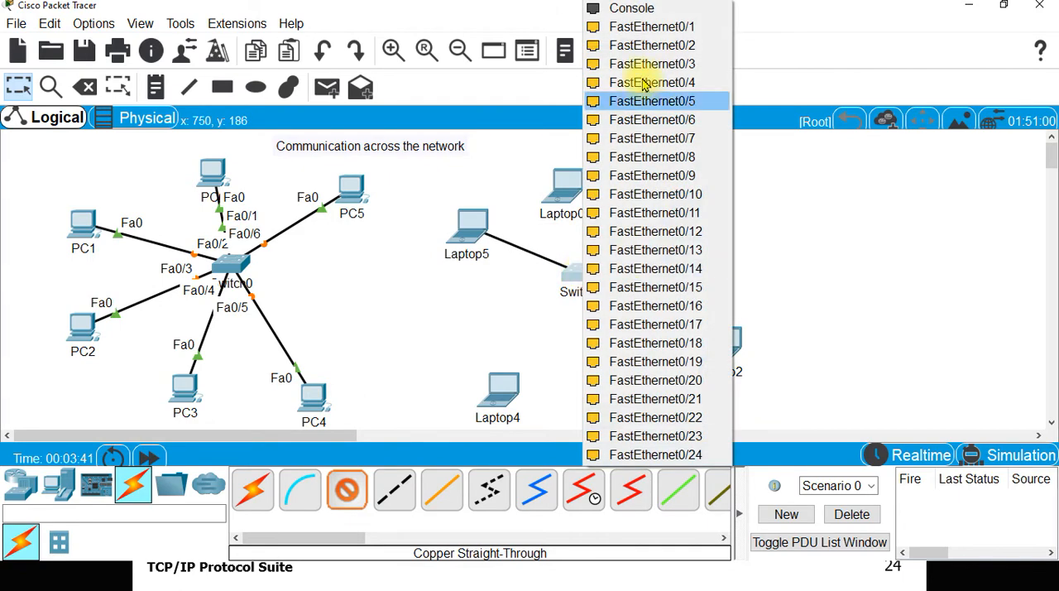
left_click(645, 27)
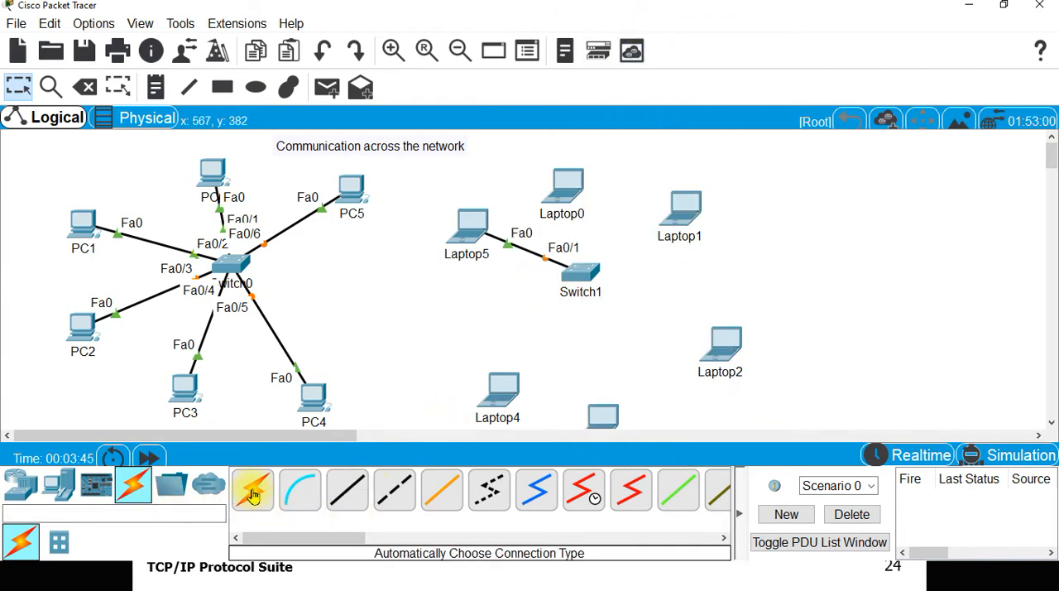
Connect Laptop4 to Switch1 using the automatically chosen connection type.
left_click(255, 492)
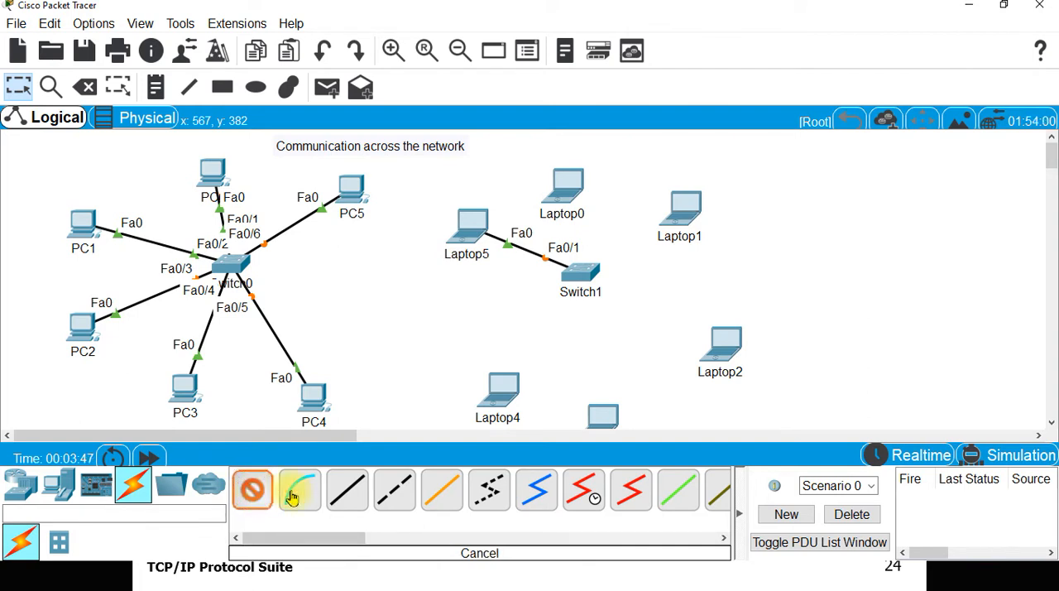
left_click(498, 387)
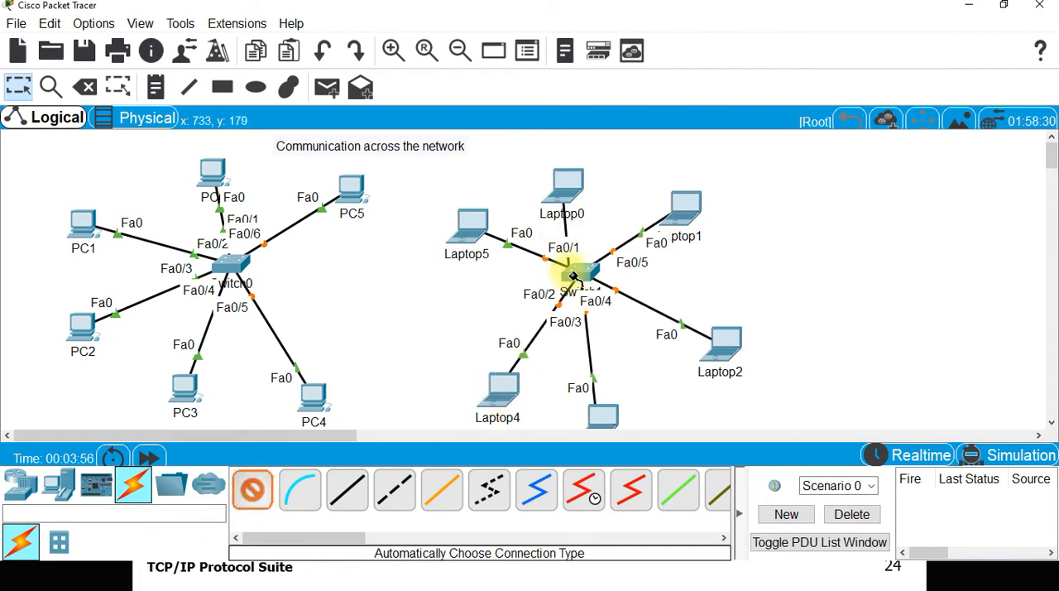
left_click(576, 276)
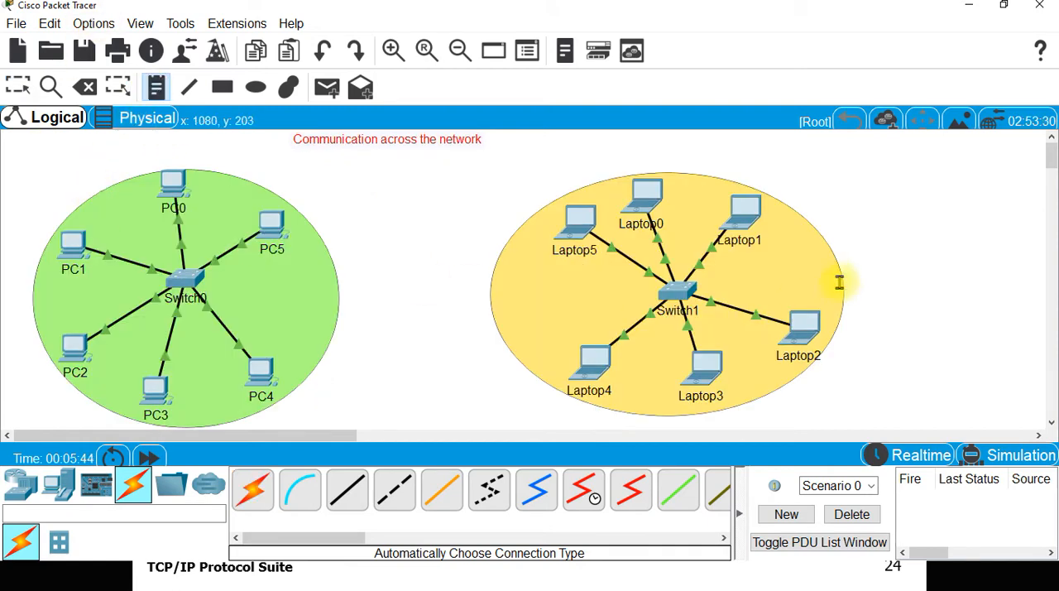
Add a note reading "N/W-1 192.168.10.0" at the upper left of the green PC network.
left_click(41, 184)
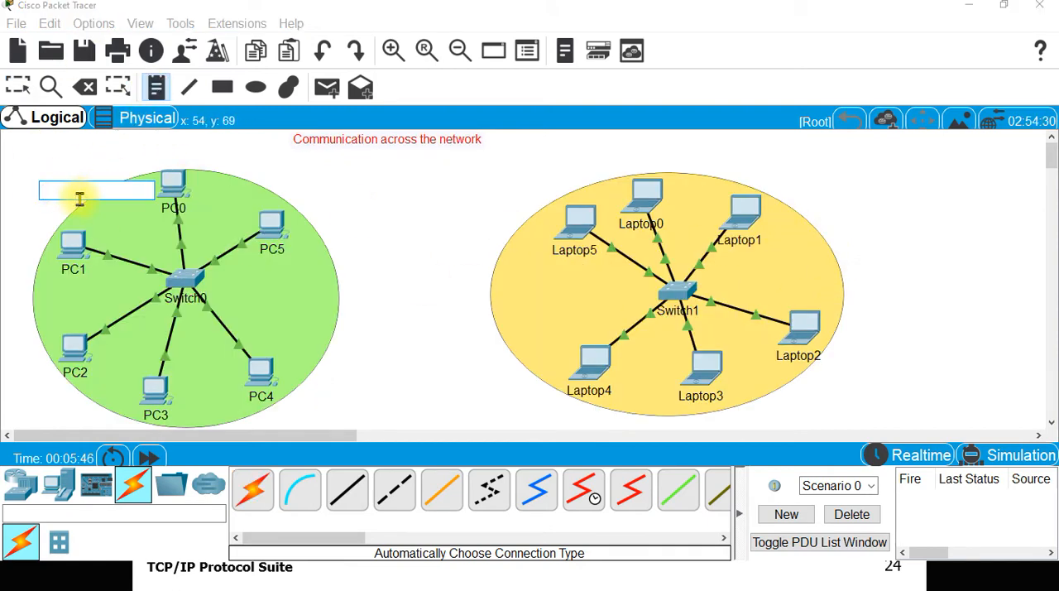
type("N/W-1 192.1")
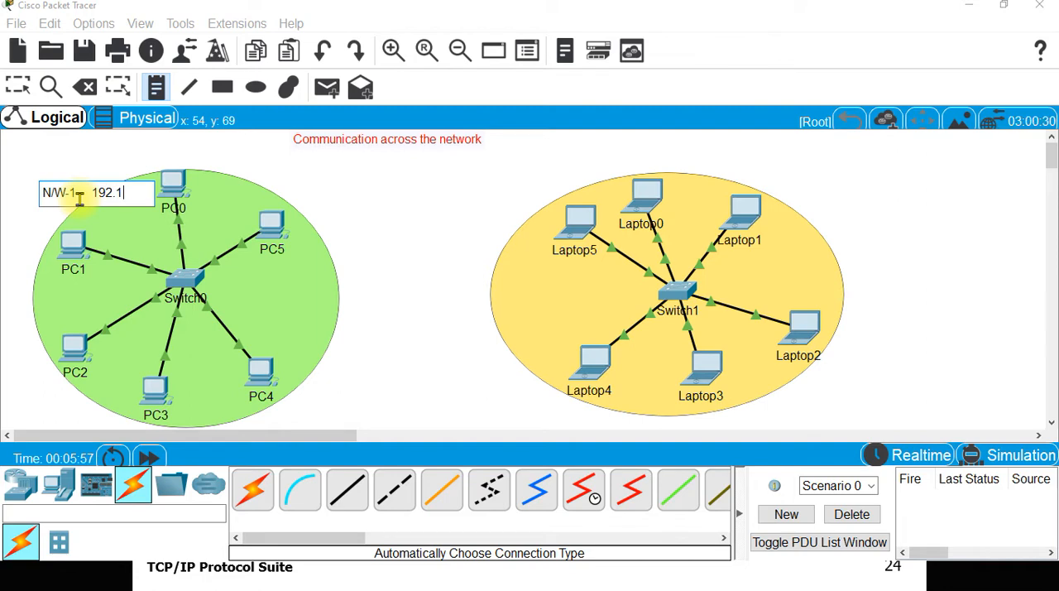
type("68.10.0")
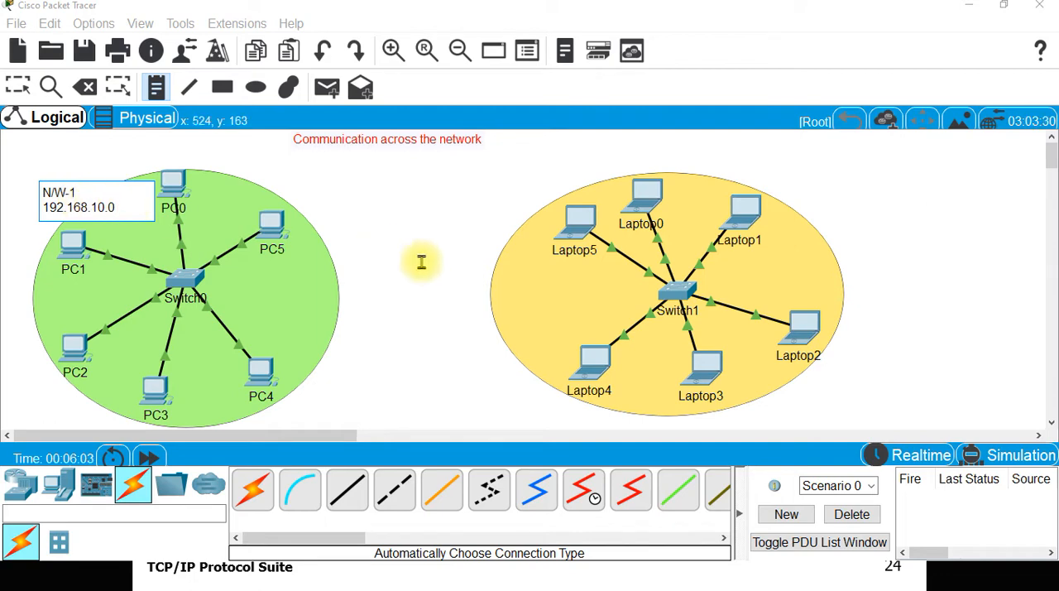
Add a note reading "N/W-2 192.168.20.0" at the top of the yellow laptop network and move the N/W-1 note above the green PC network.
left_click(155, 89)
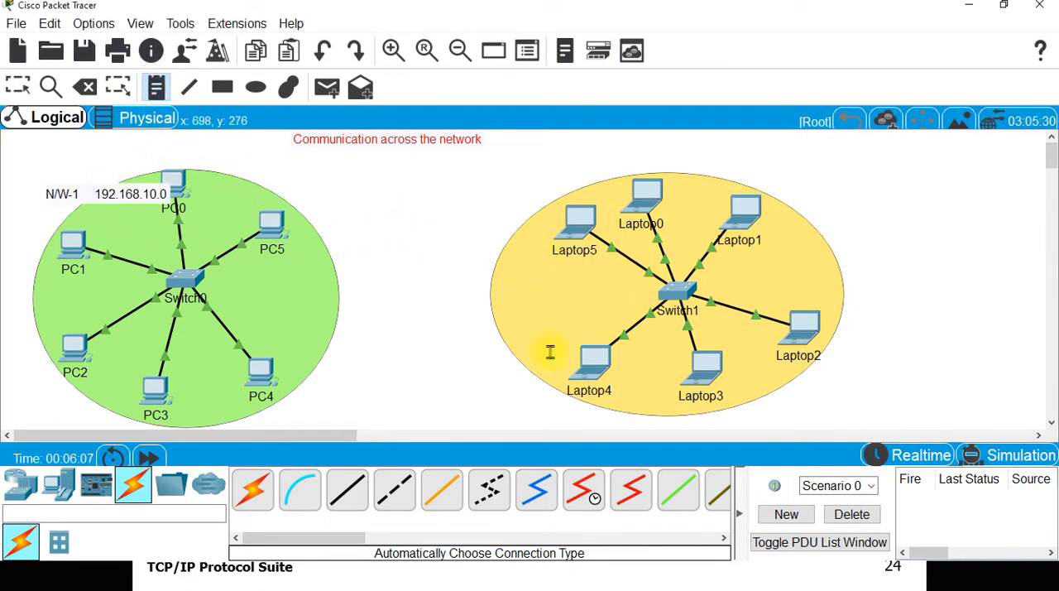
left_click(618, 168)
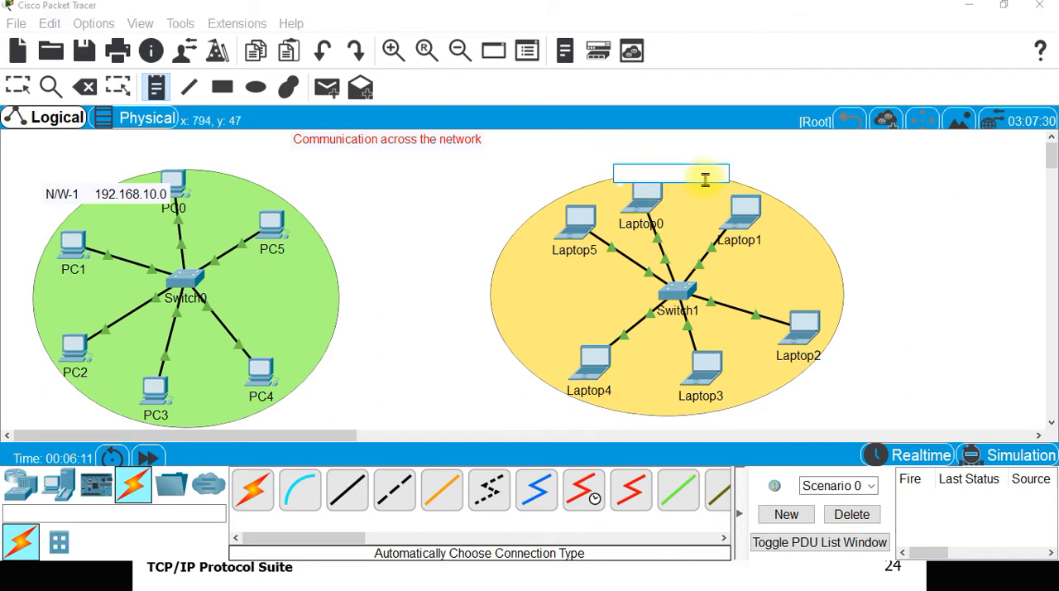
type("N/W")
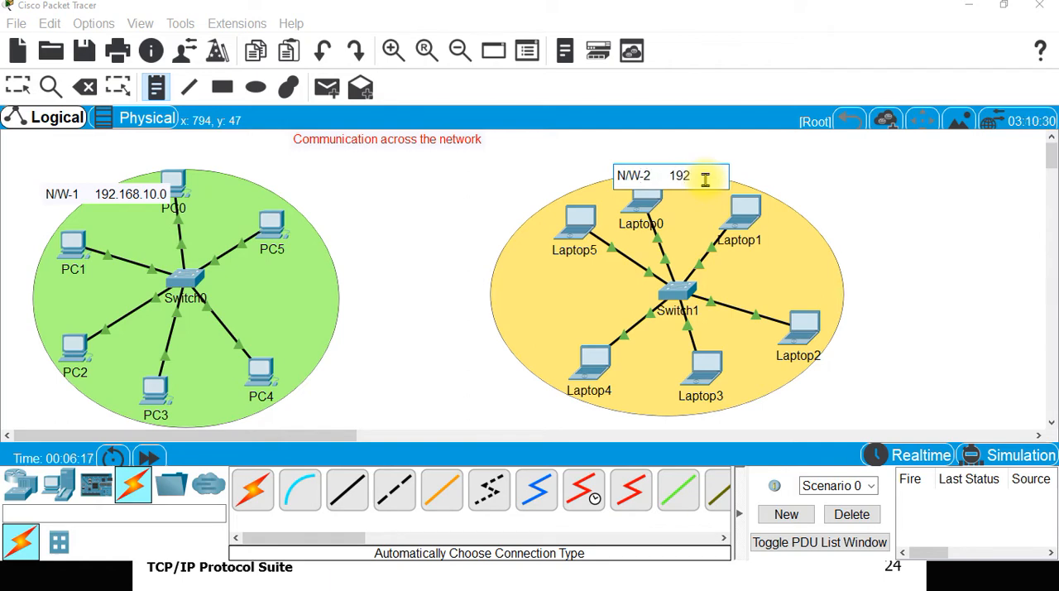
type("-2     192.1")
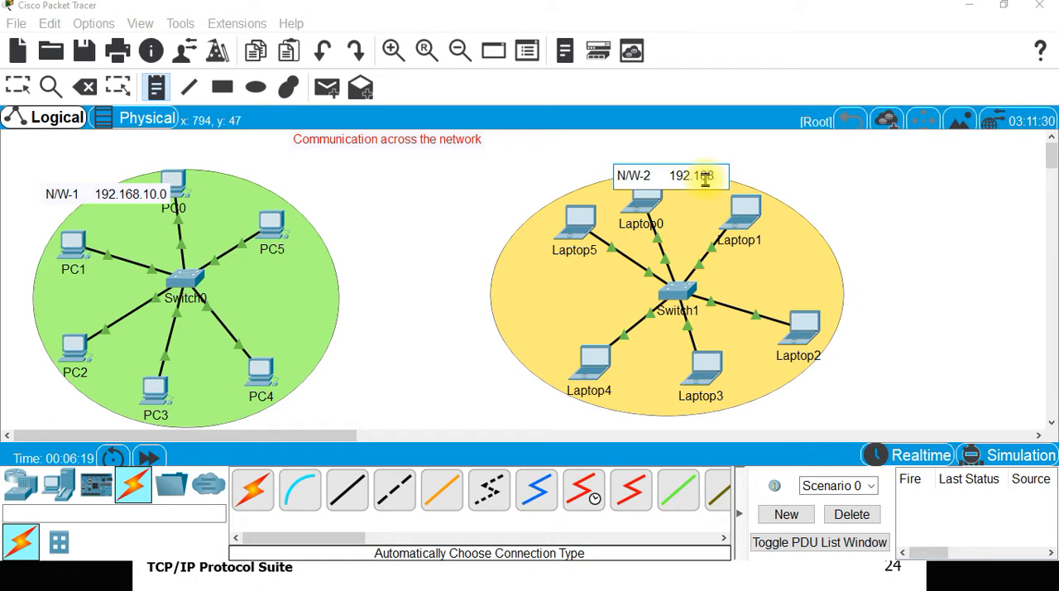
type("68.20.0")
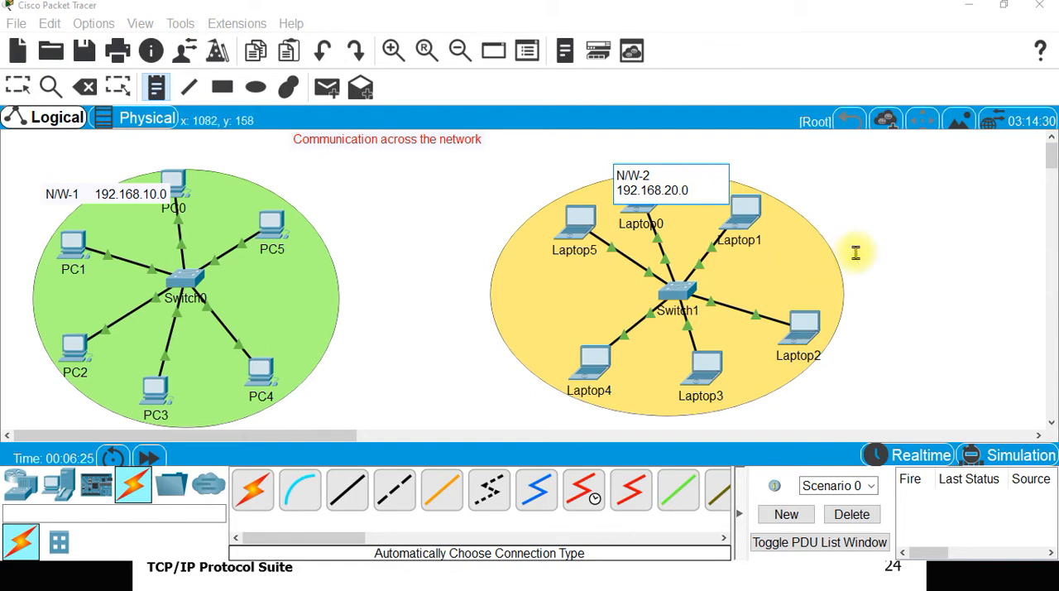
key("Escape")
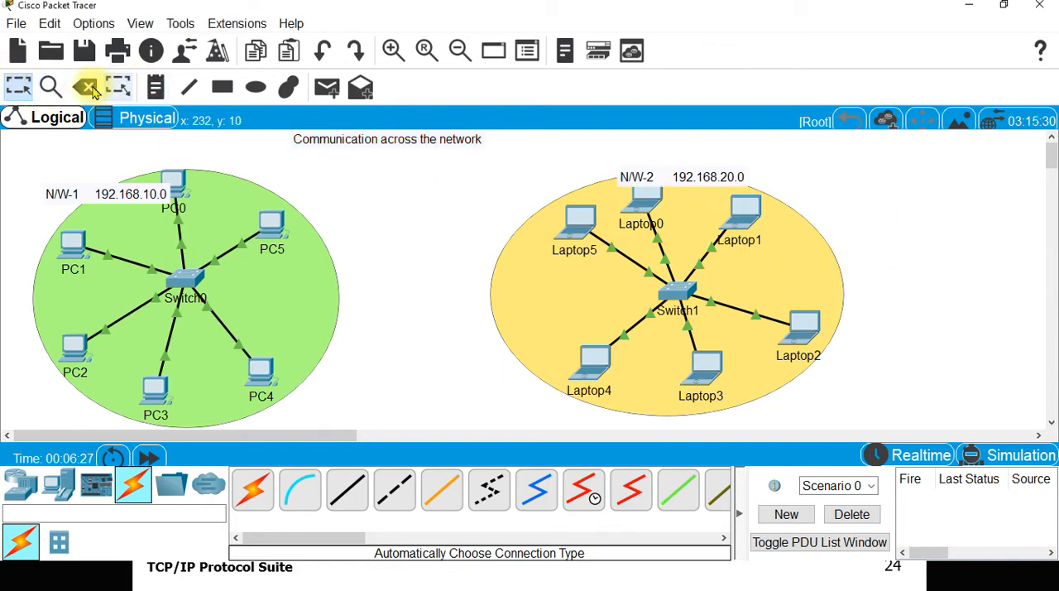
left_click_drag(107, 198, 176, 161)
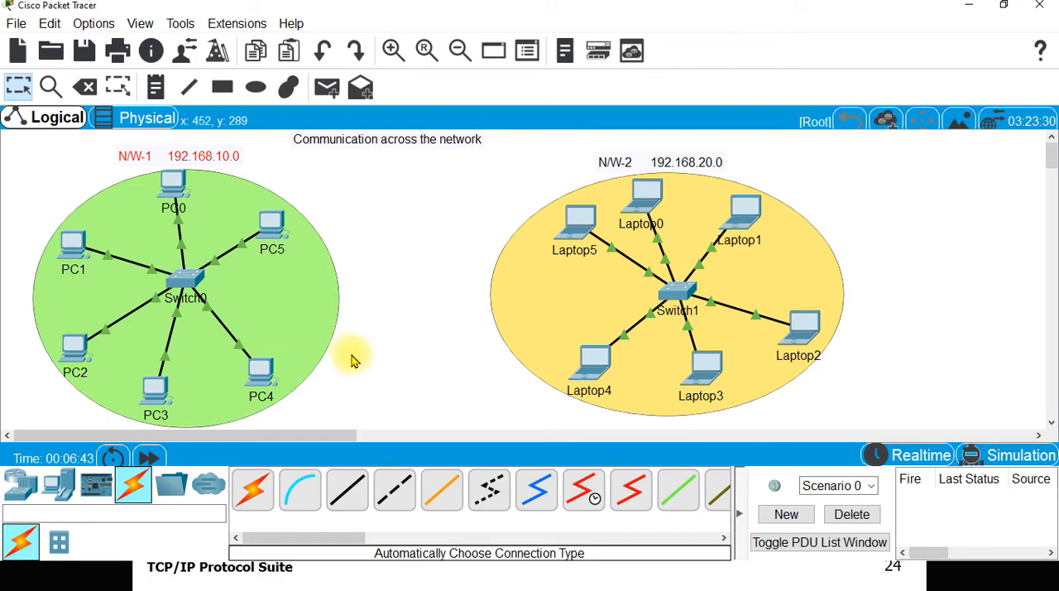
In PC0's IP configuration, set the IP address to 192.168.10.2 and the subnet mask to 255.255.255.0.
left_click(176, 189)
left_click_drag(483, 77, 616, 40)
left_click(494, 64)
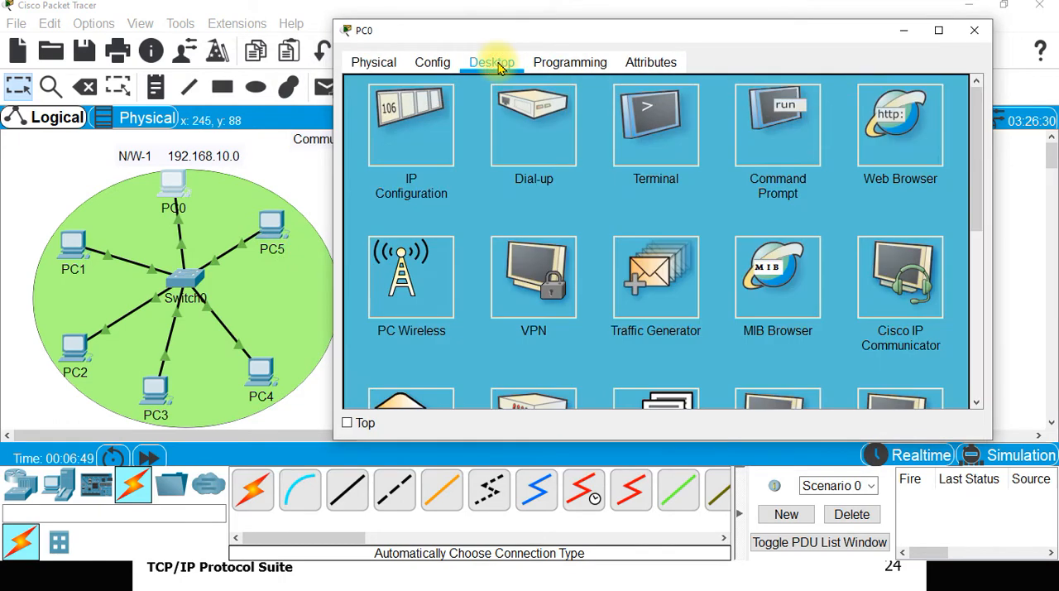
left_click(422, 128)
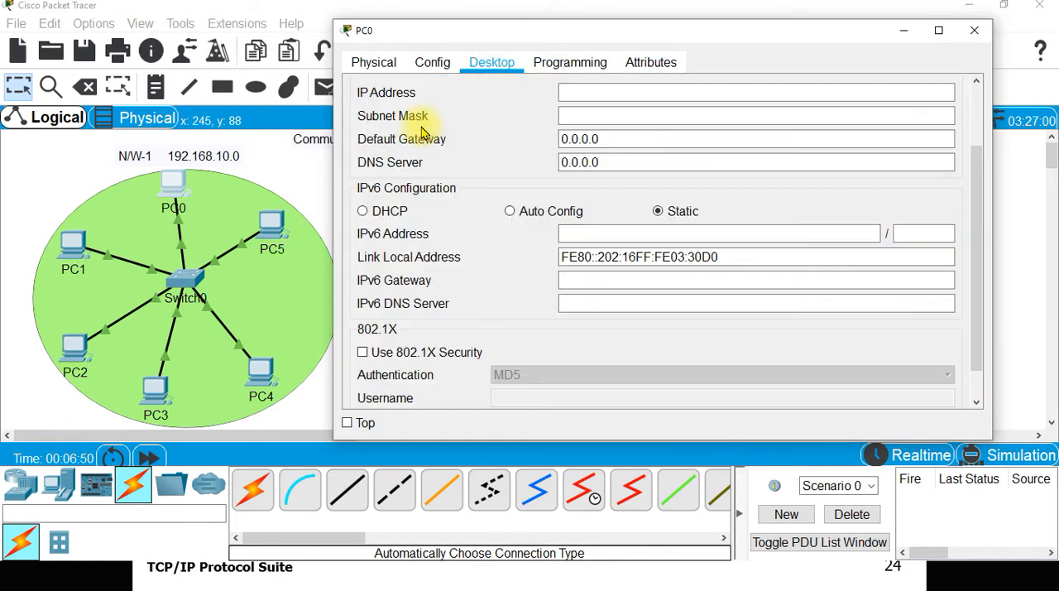
left_click(589, 93)
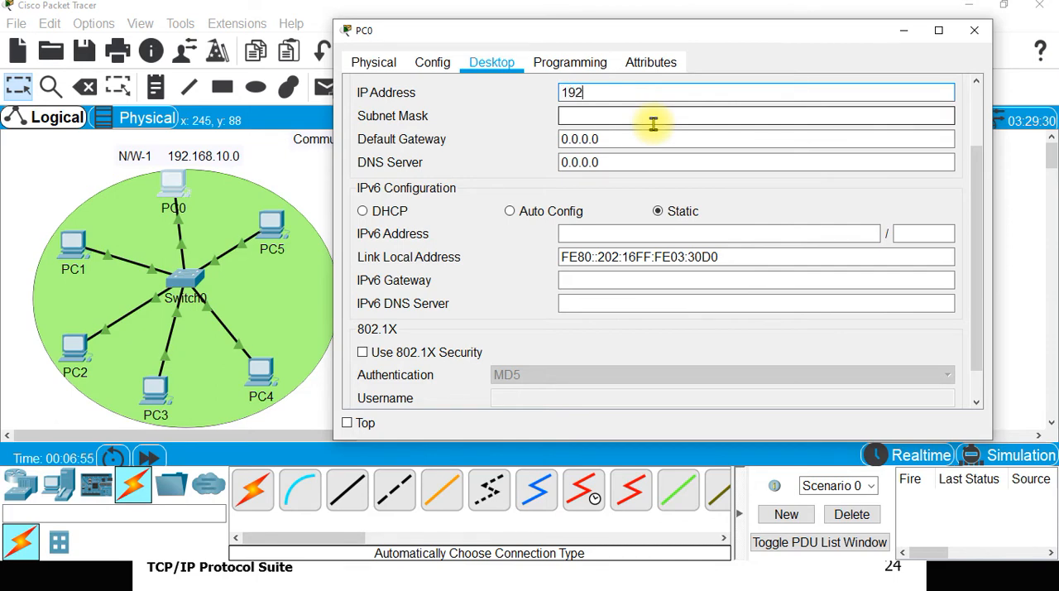
type("192.168.10.2")
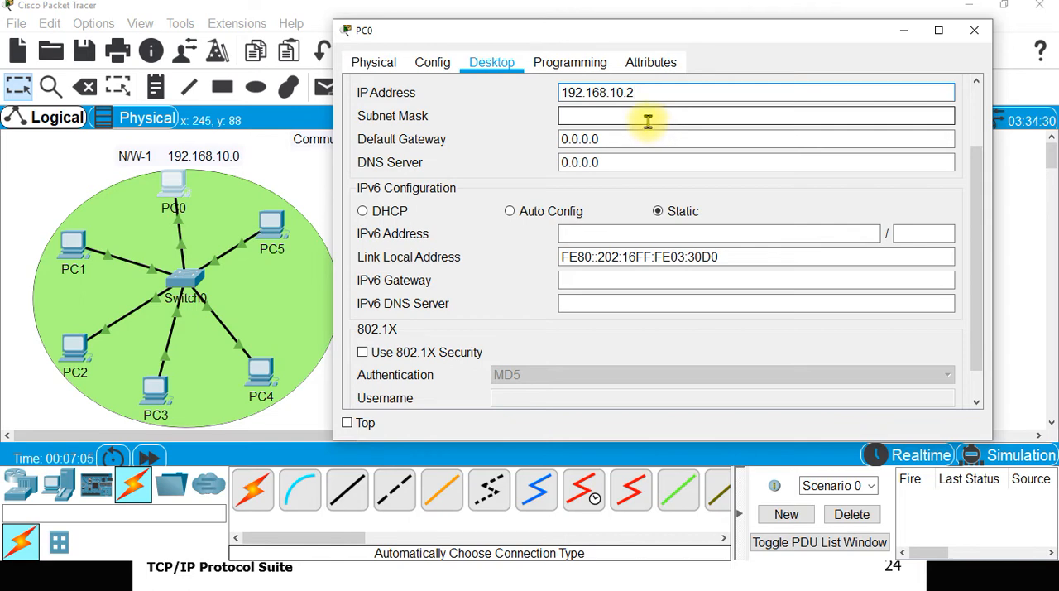
left_click_drag(627, 93, 556, 101)
key("ctrl+c")
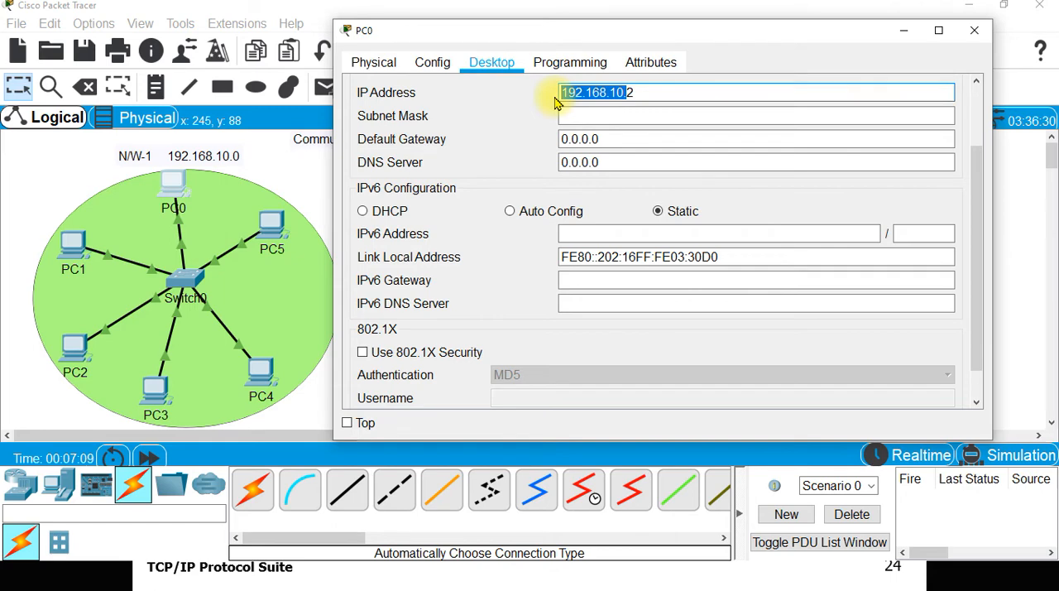
left_click(608, 116)
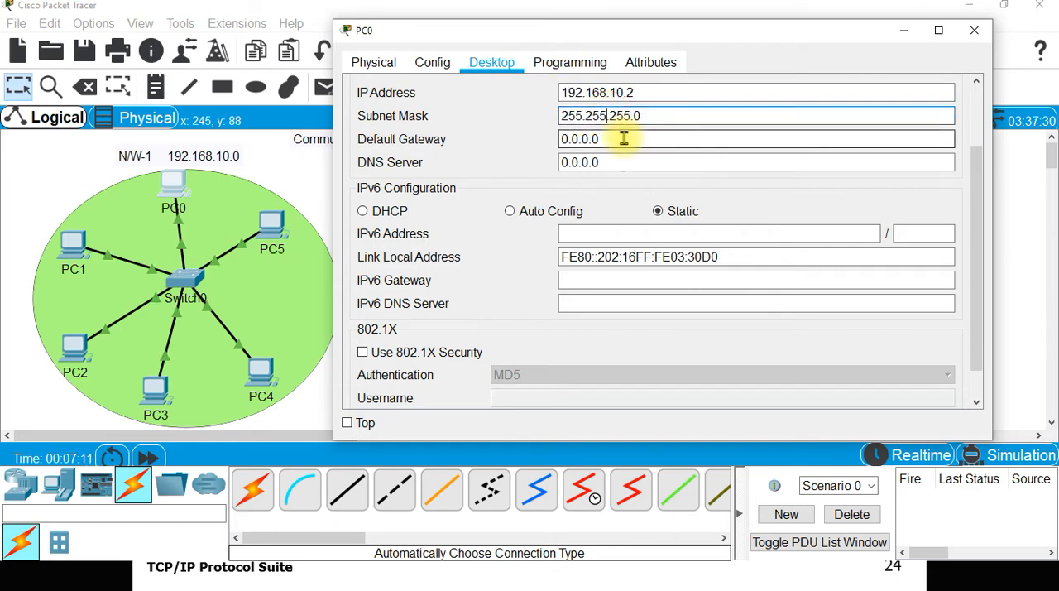
Set PC0's default gateway to 192.168.10.1 and close its configuration window.
left_click_drag(624, 138, 557, 141)
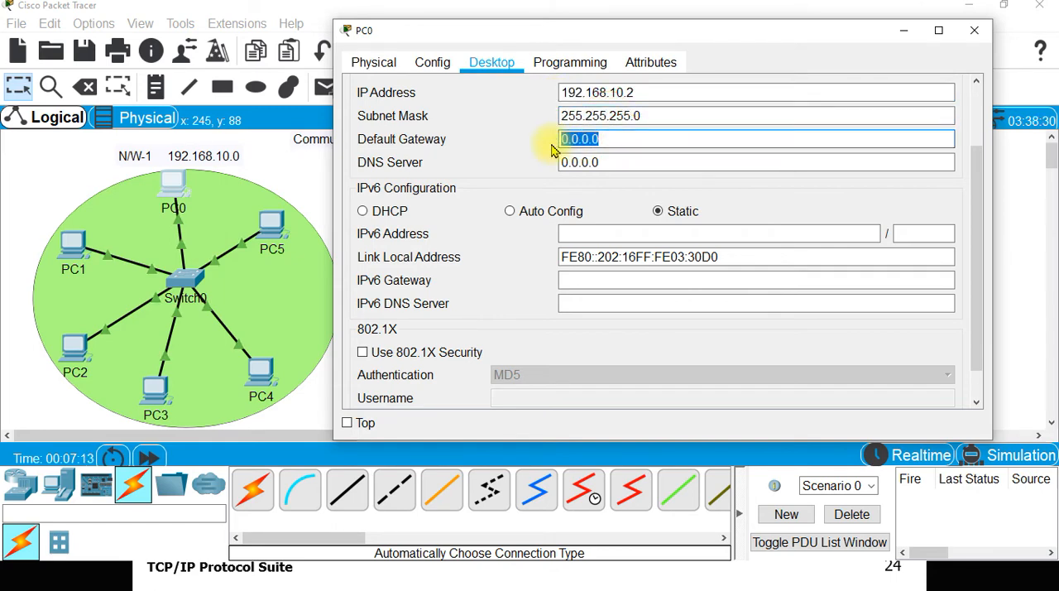
key("ctrl+v")
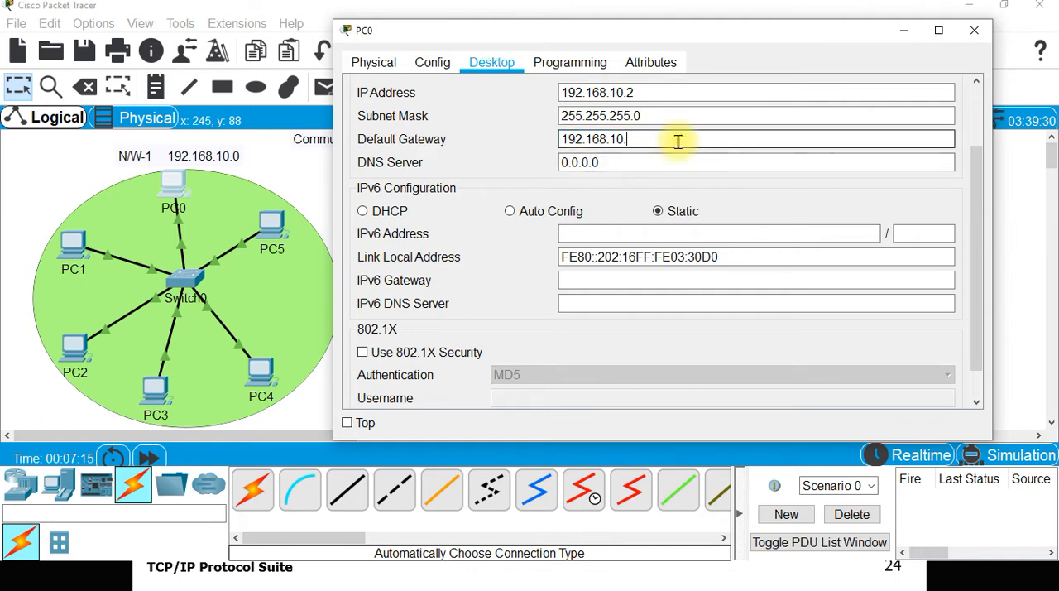
type("1")
left_click(652, 134)
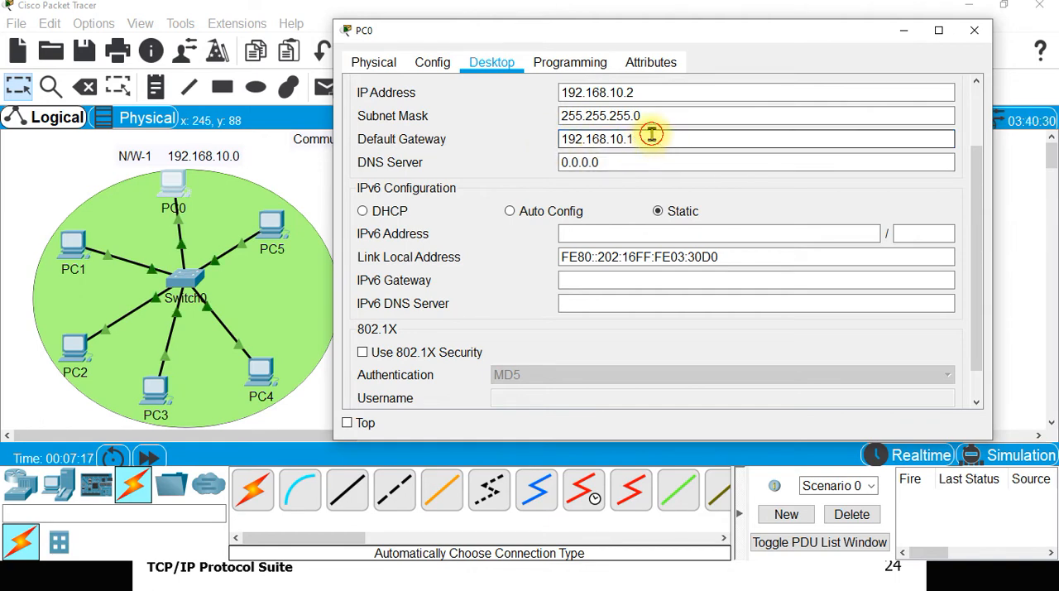
left_click_drag(652, 135, 548, 137)
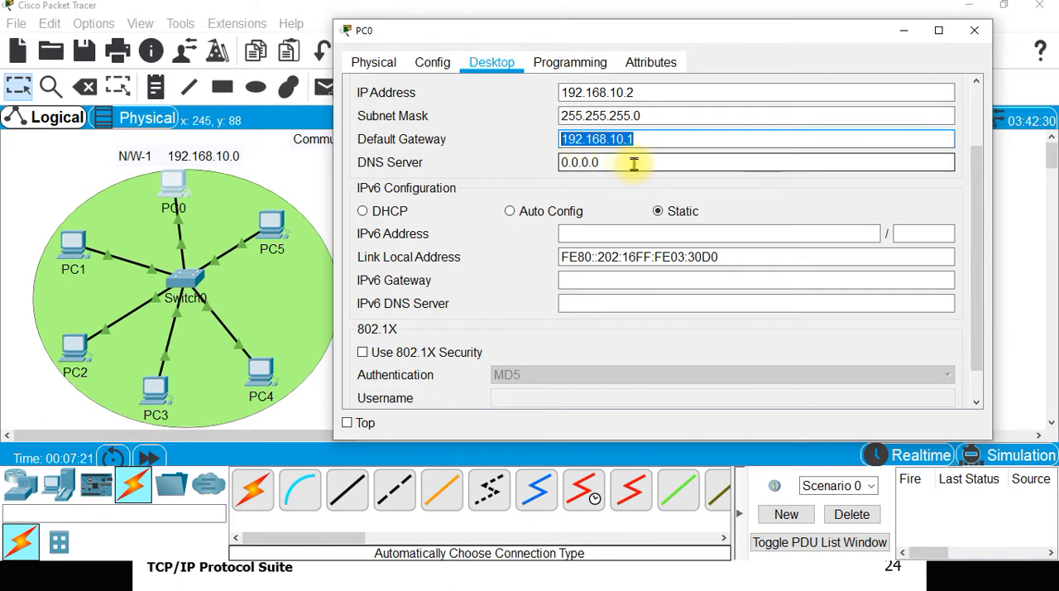
left_click(654, 92)
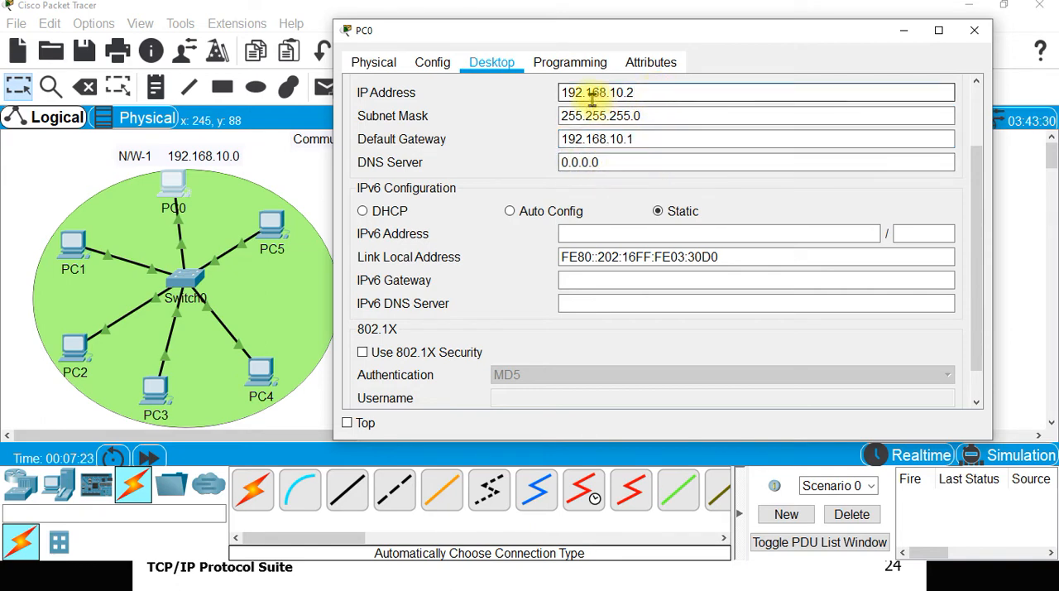
left_click(976, 34)
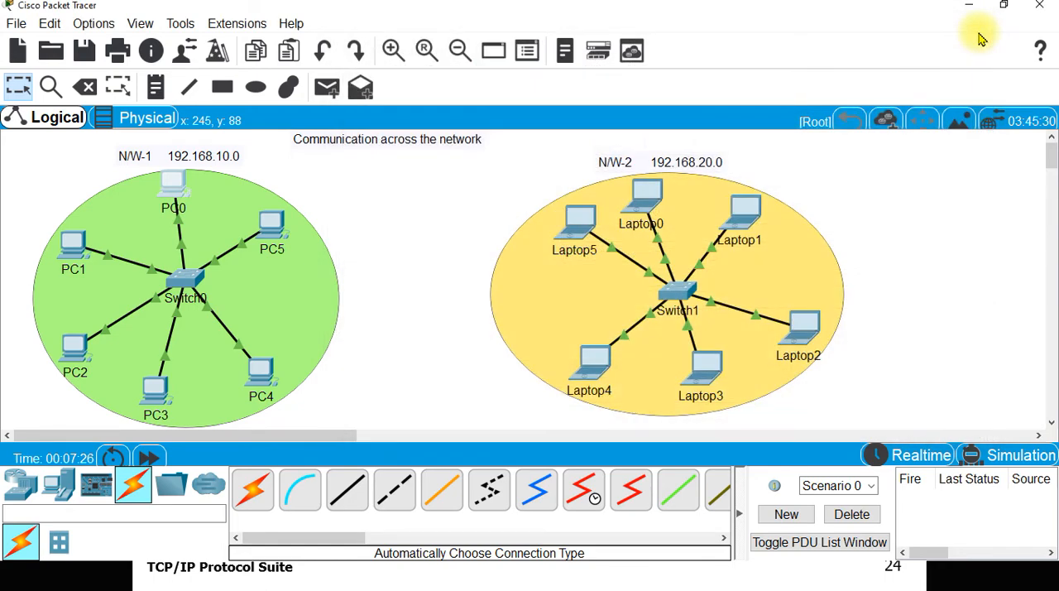
Open PC1's IP configuration and set its default gateway to 192.168.10.1.
left_click(71, 249)
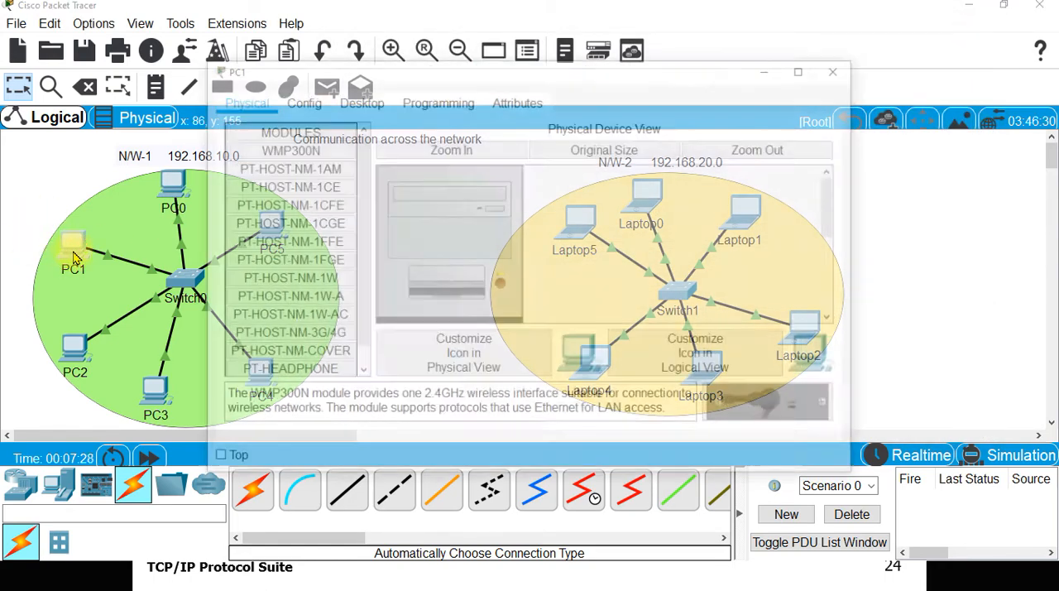
left_click(354, 99)
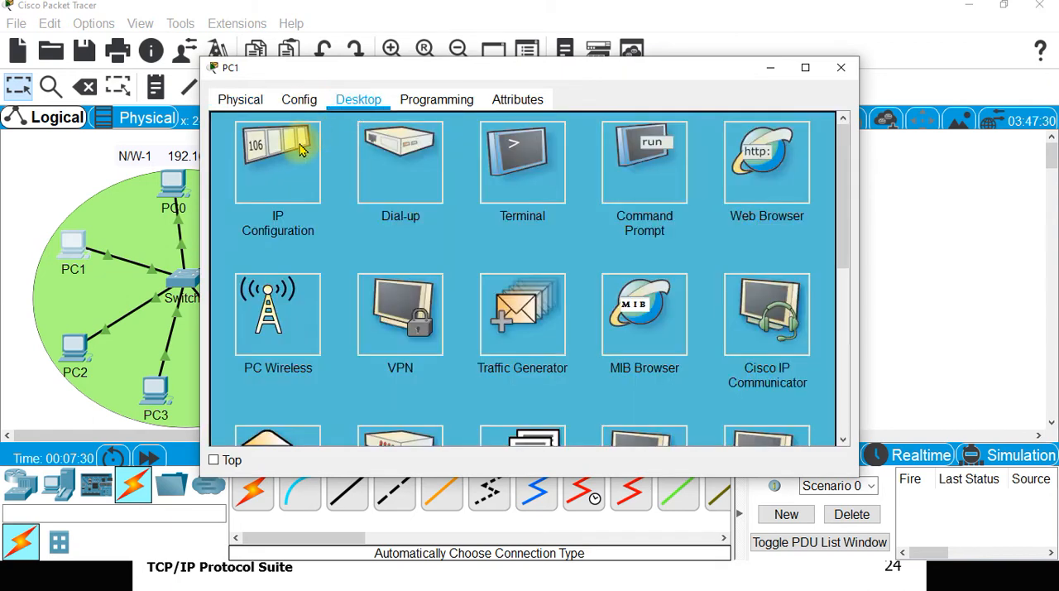
left_click(286, 145)
left_click_drag(473, 173, 383, 170)
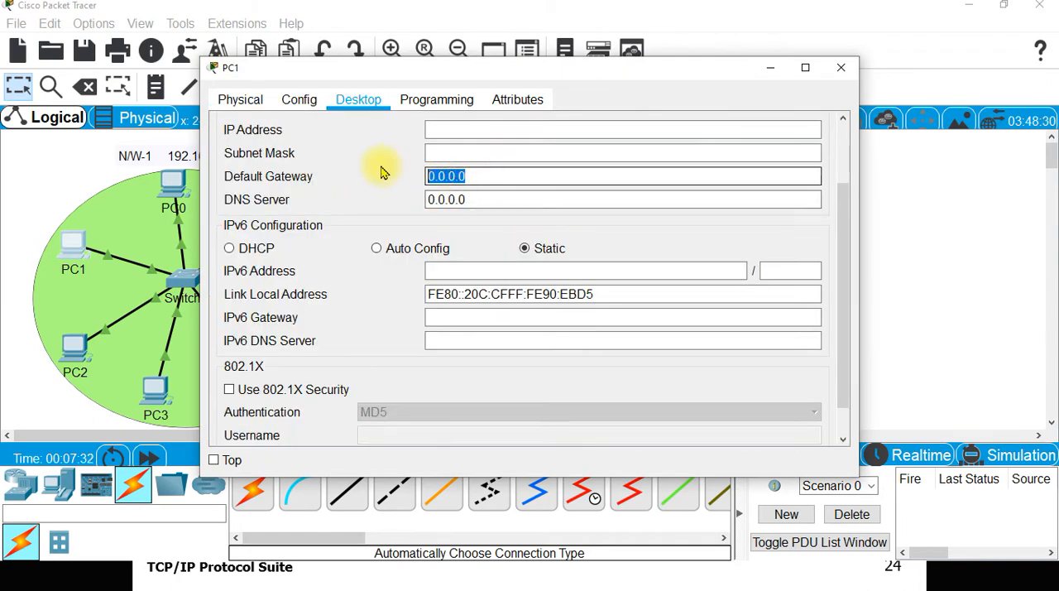
type("192.168.10.1")
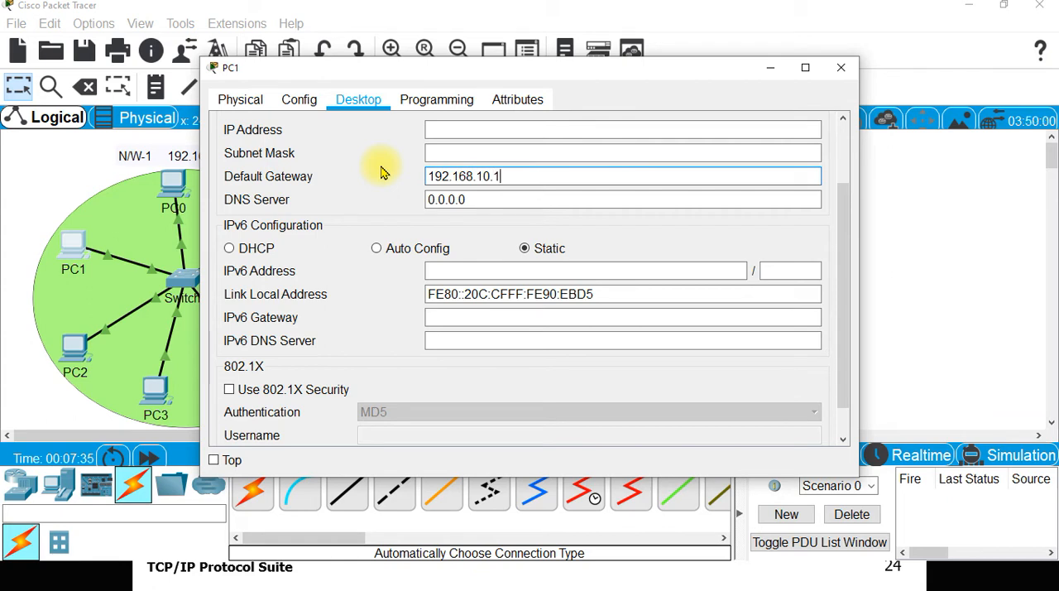
Set PC1's IP address to 192.168.10.3 with the automatically filled subnet mask, and close its configuration window.
left_click(453, 126)
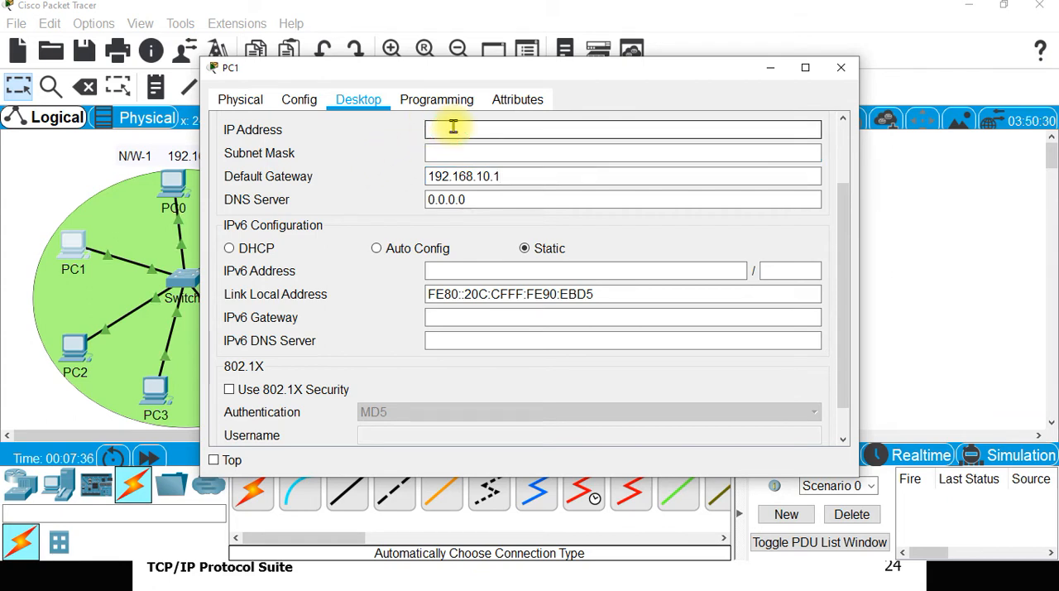
type("192.168.10.3")
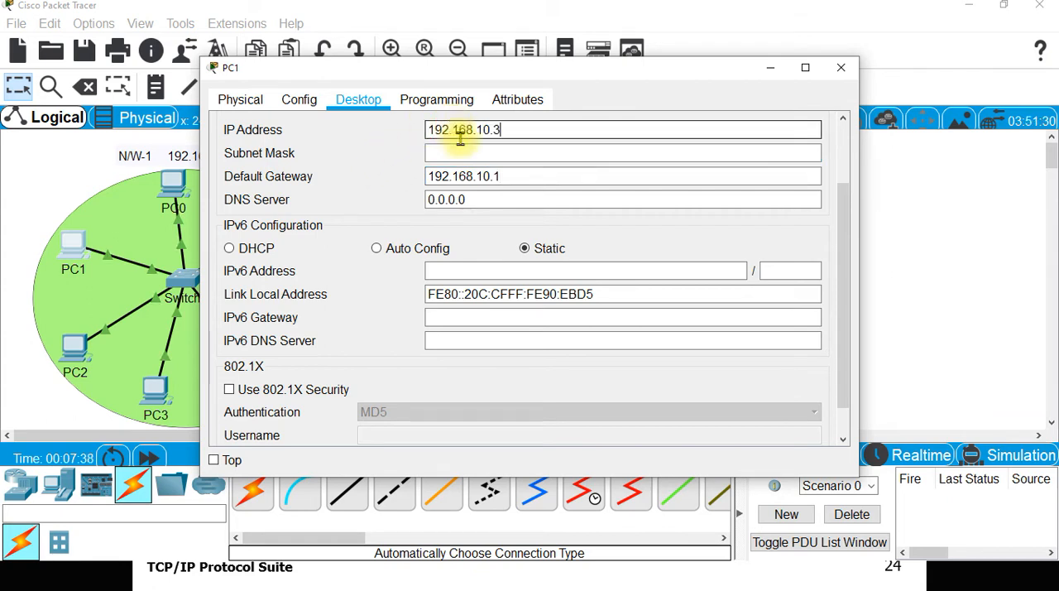
left_click(468, 153)
left_click(838, 69)
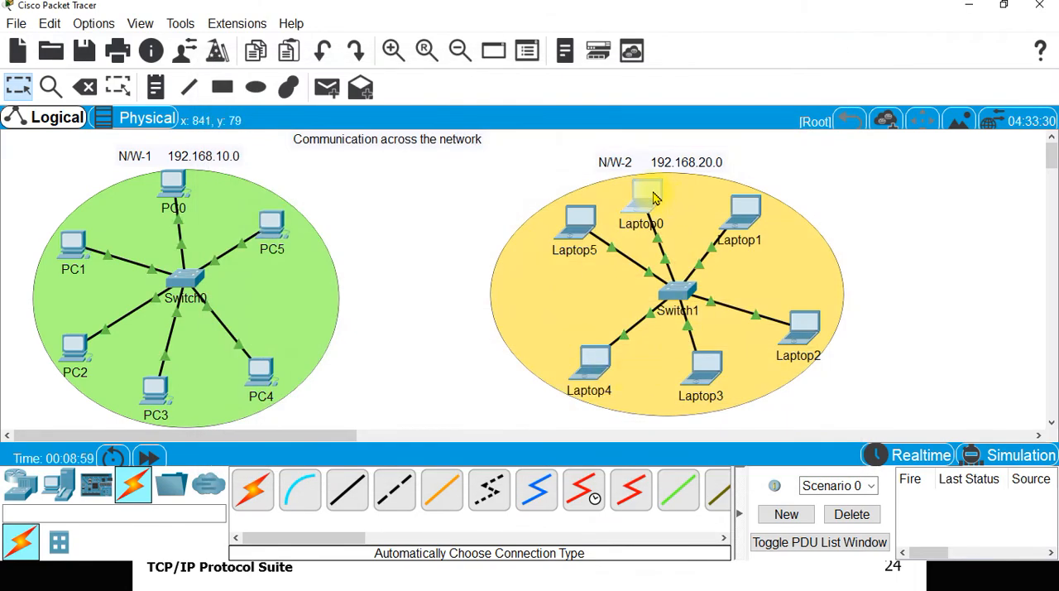
In Laptop0's IP configuration, set the IP address to 192.168.20.2 and the subnet mask to 255.255.255.0.
left_click(654, 197)
left_click(371, 102)
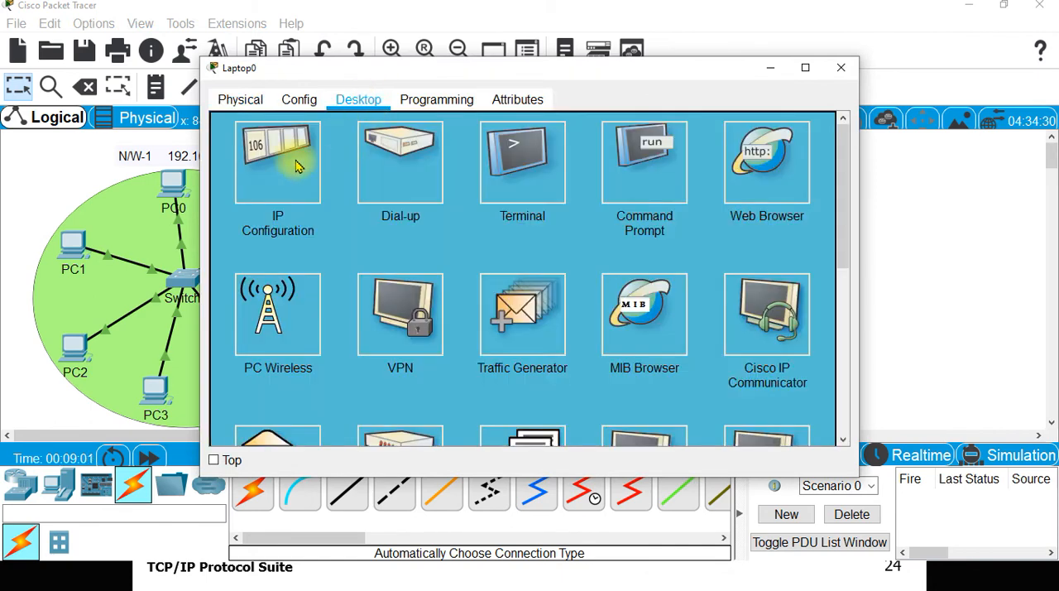
left_click(278, 169)
left_click(509, 128)
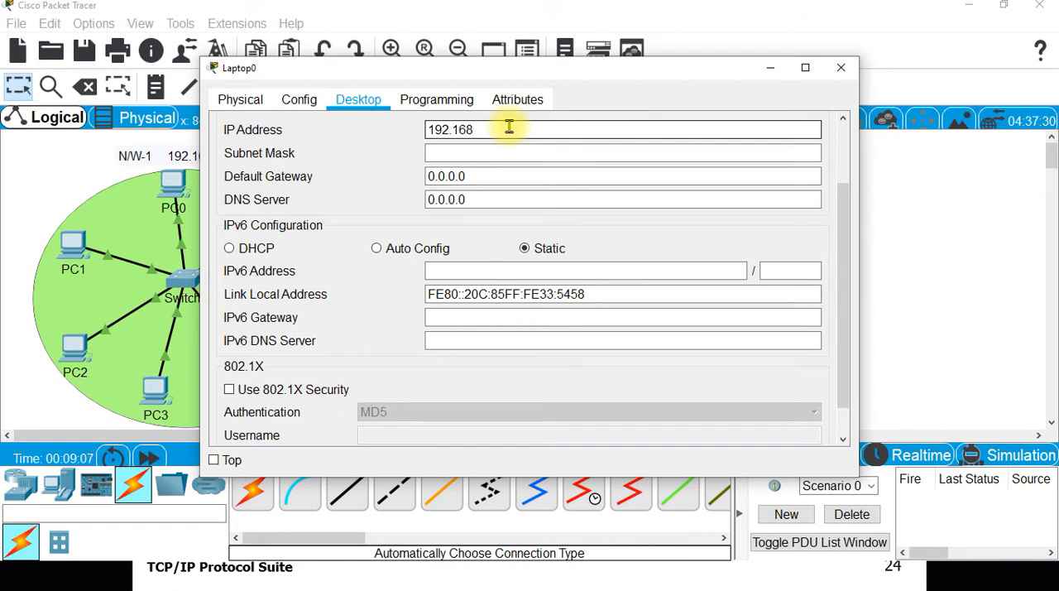
type("192.168.20")
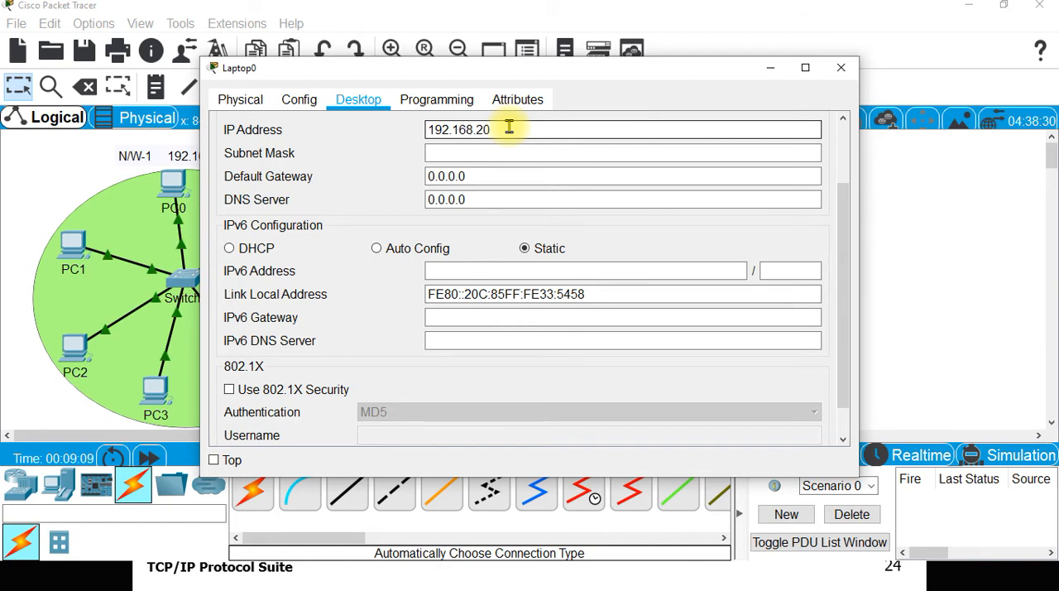
type(".2")
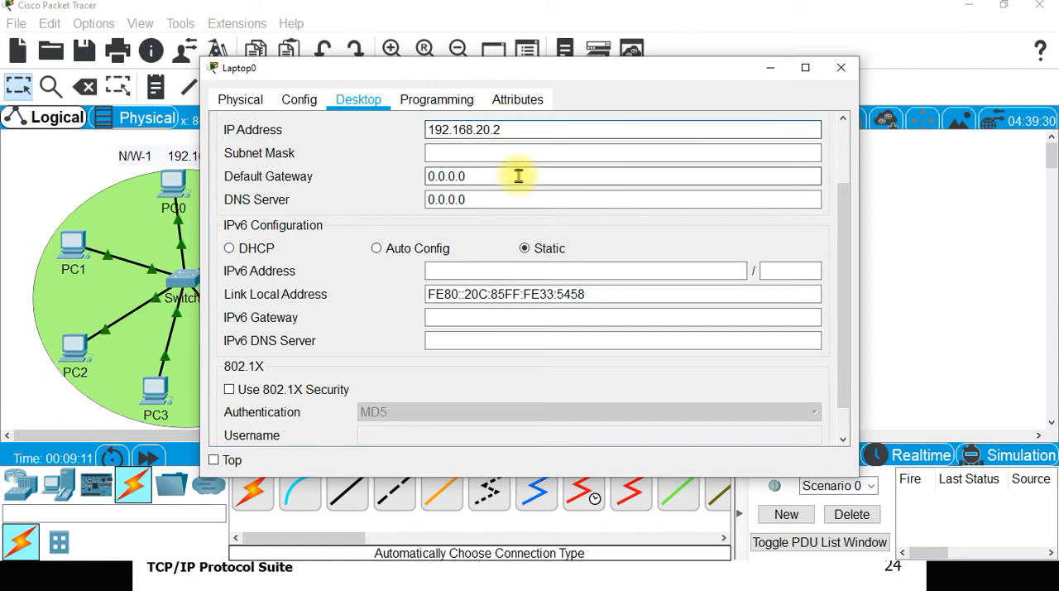
left_click(510, 155)
key("Tab")
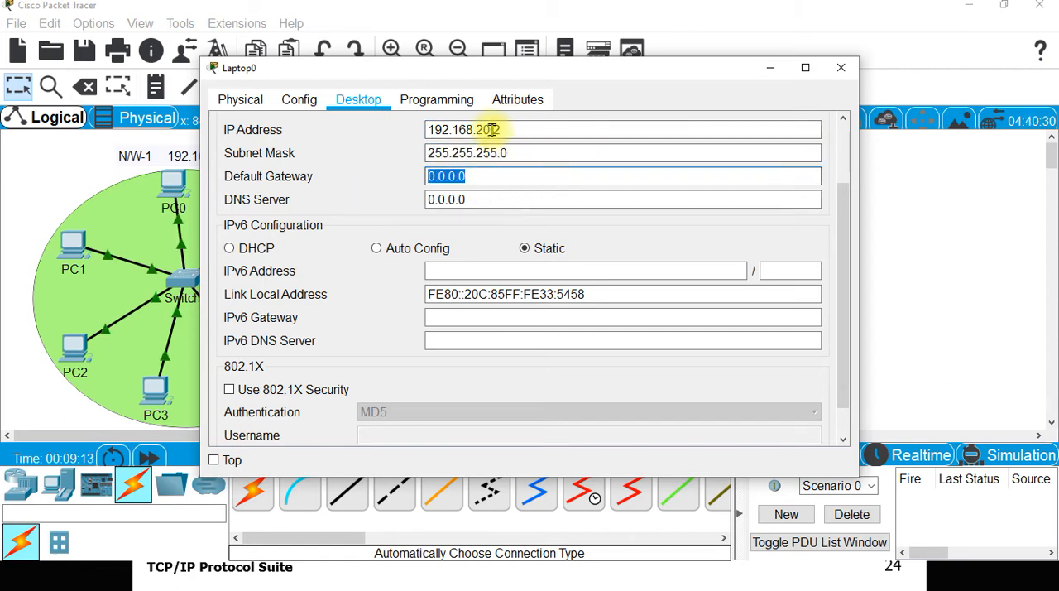
Set Laptop0's default gateway to 192.168.20.1, reusing its IP address prefix, and close its configuration window.
left_click_drag(496, 130, 420, 150)
key("ctrl+c")
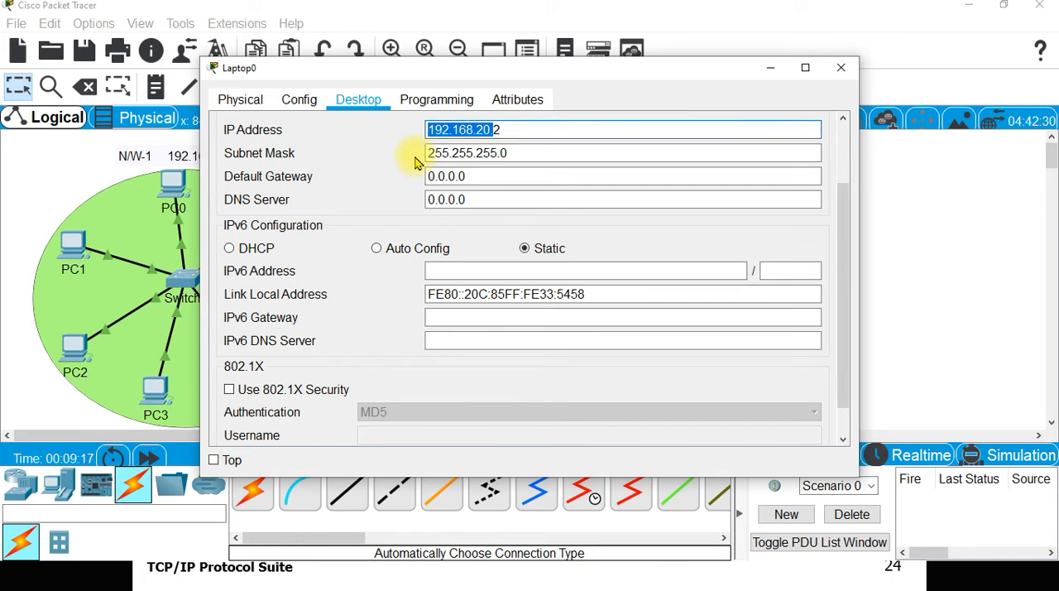
left_click_drag(469, 177, 402, 196)
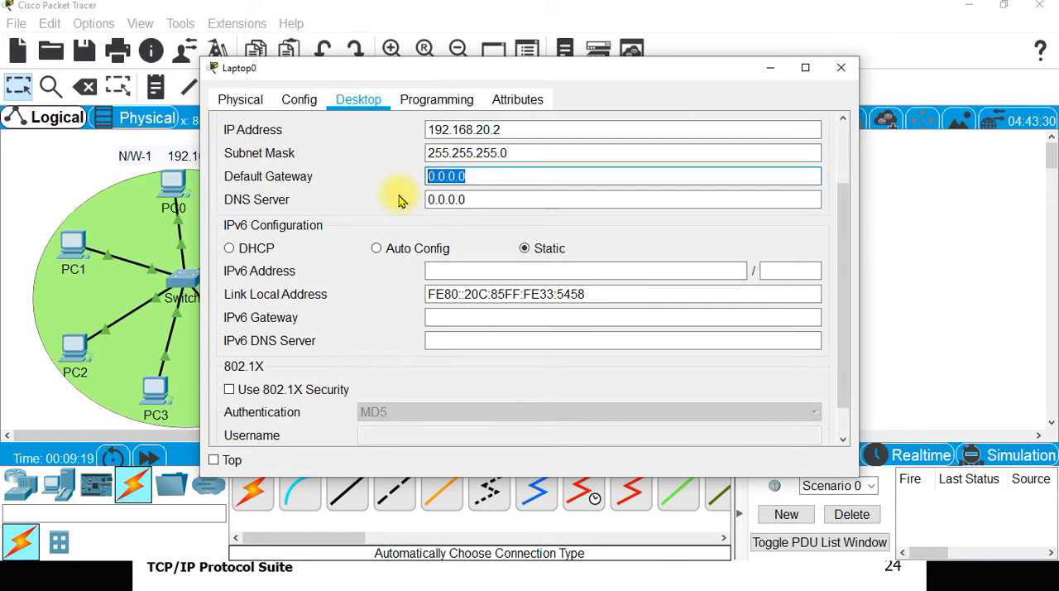
key("ctrl+v")
type("1")
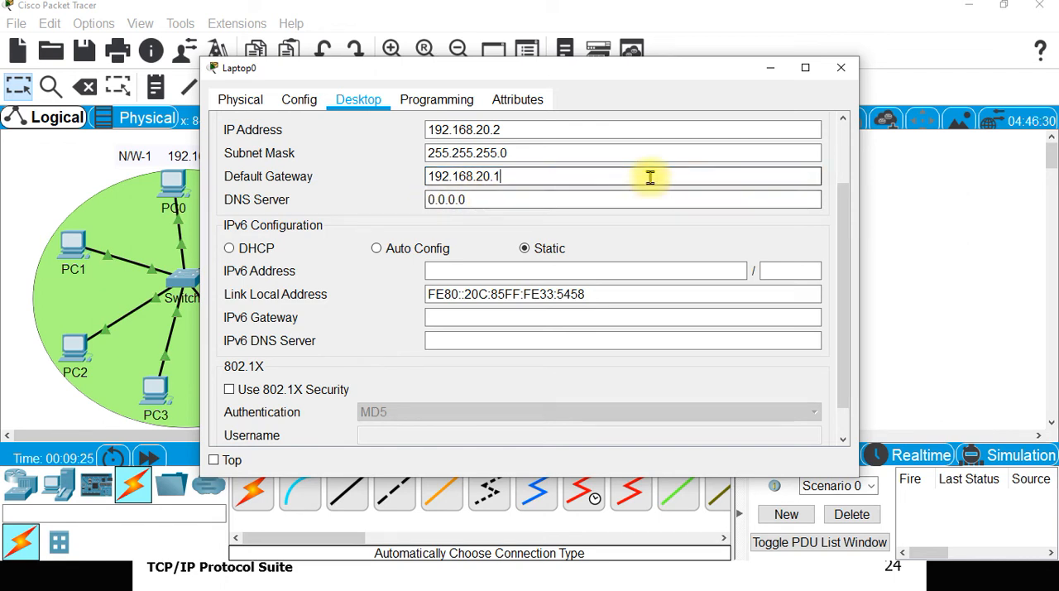
left_click(840, 68)
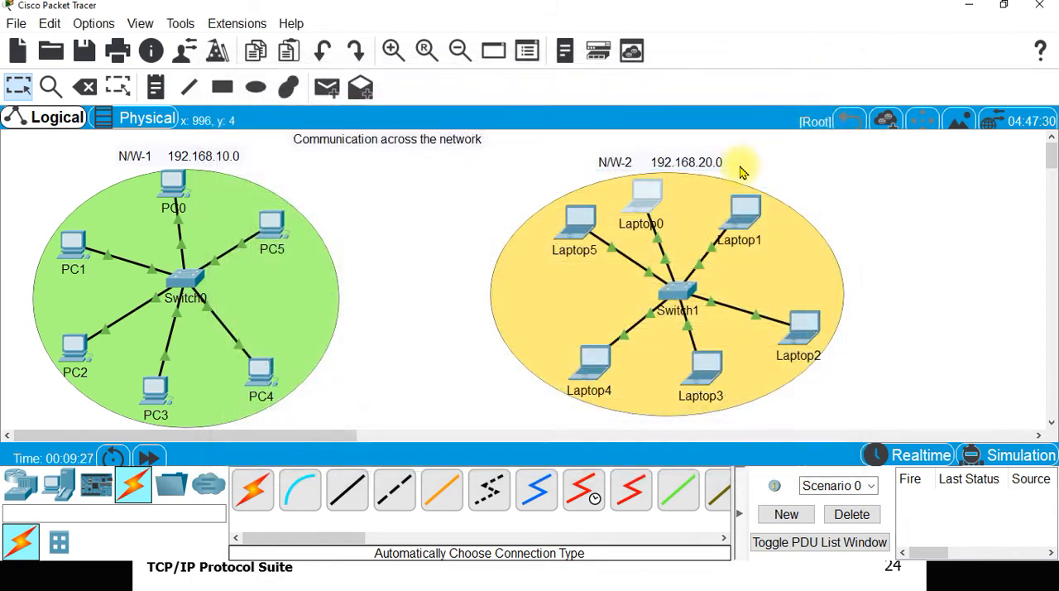
In Laptop1's IP configuration, set the IP address to 192.168.20.3, subnet mask to 255.255.255.0 and default gateway to 192.168.20.1.
left_click(737, 209)
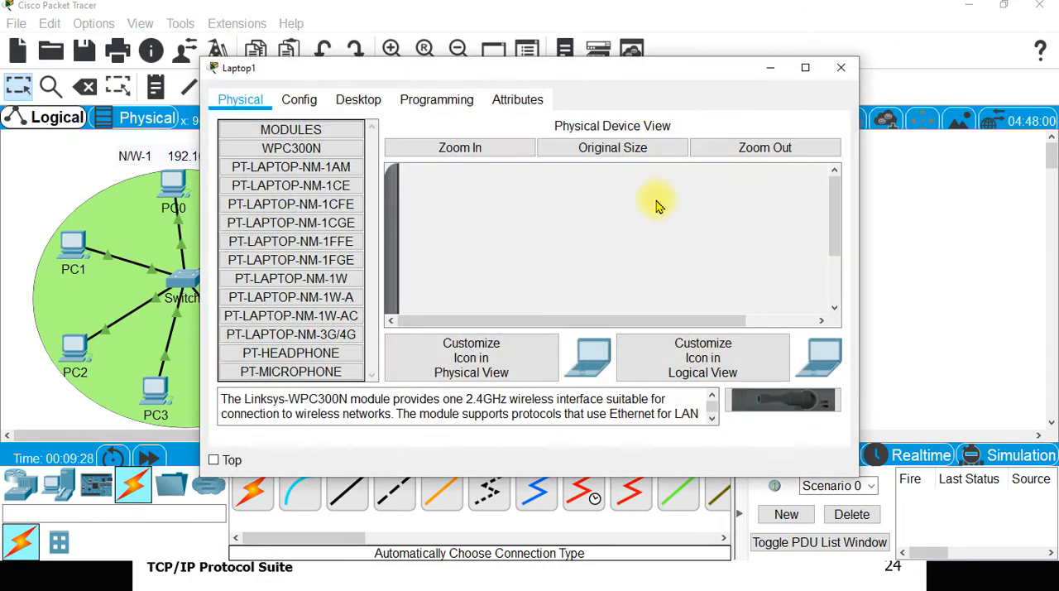
left_click(371, 110)
left_click(323, 148)
left_click(498, 131)
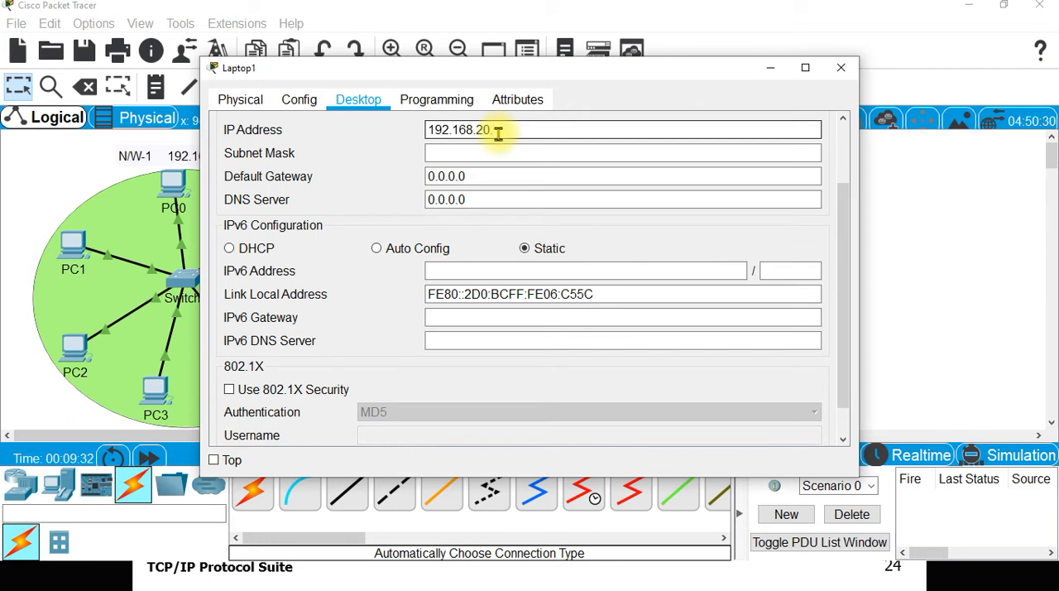
left_click(495, 150)
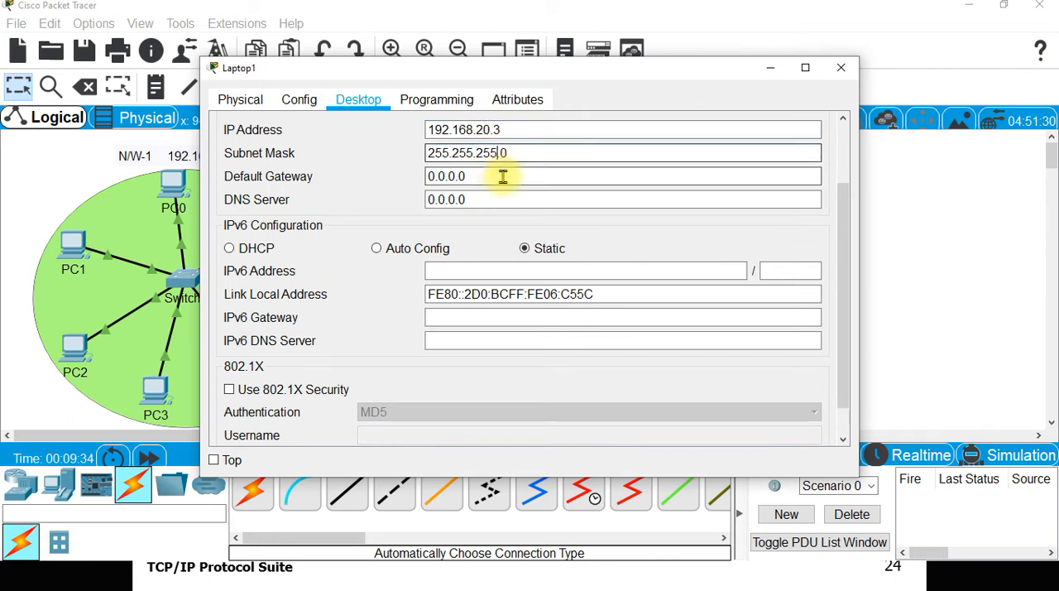
key("Tab")
type("192.168.20.")
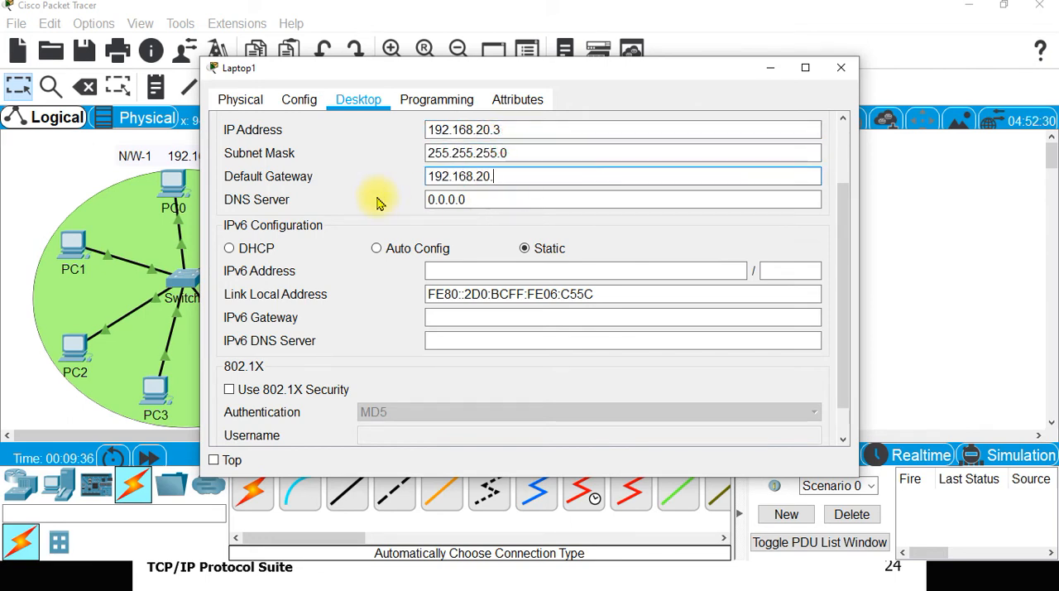
type("1")
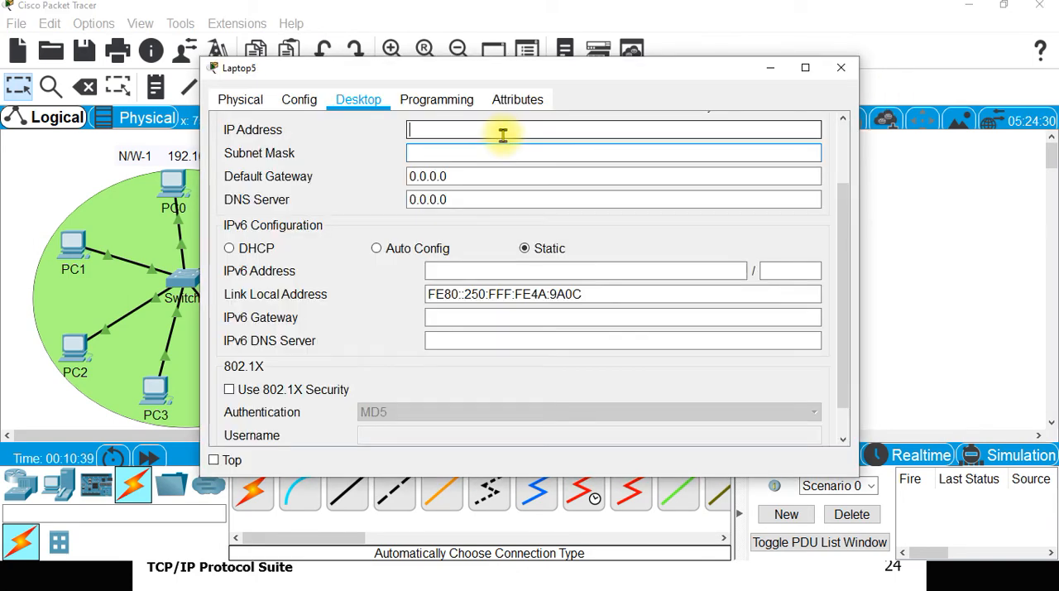
Set Laptop5's IP address to 192.168.20.7, subnet mask to 255.255.255.0 and default gateway to 192.168.20.1, and close its configuration window.
type("192.168.20.7")
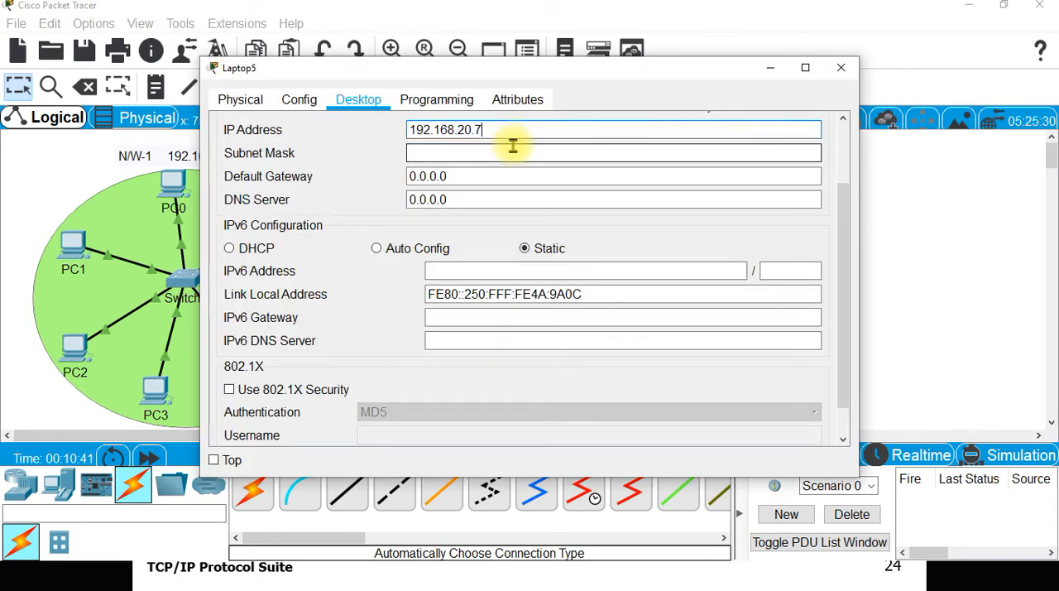
left_click(512, 149)
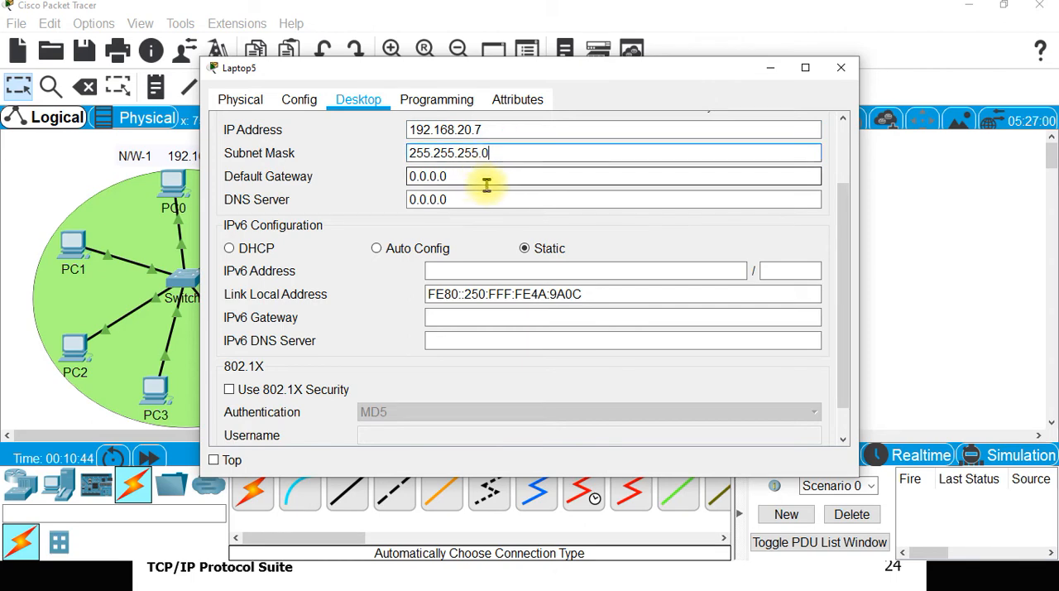
key("Tab")
type("192.168.20.")
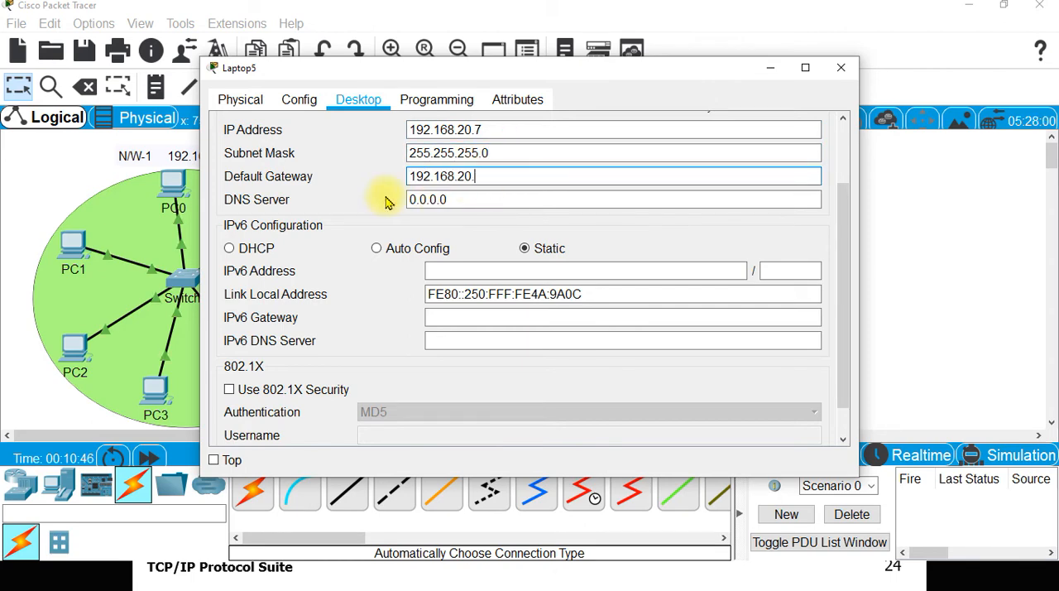
left_click(840, 68)
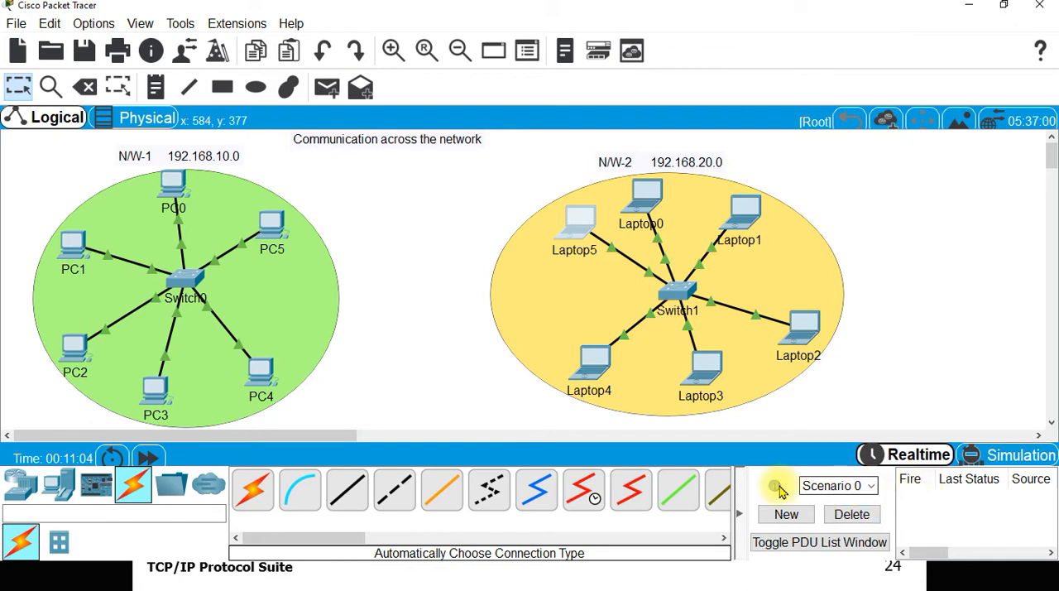
Test communication within the first network by sending a simple PDU from PC0 to PC3.
left_click(327, 87)
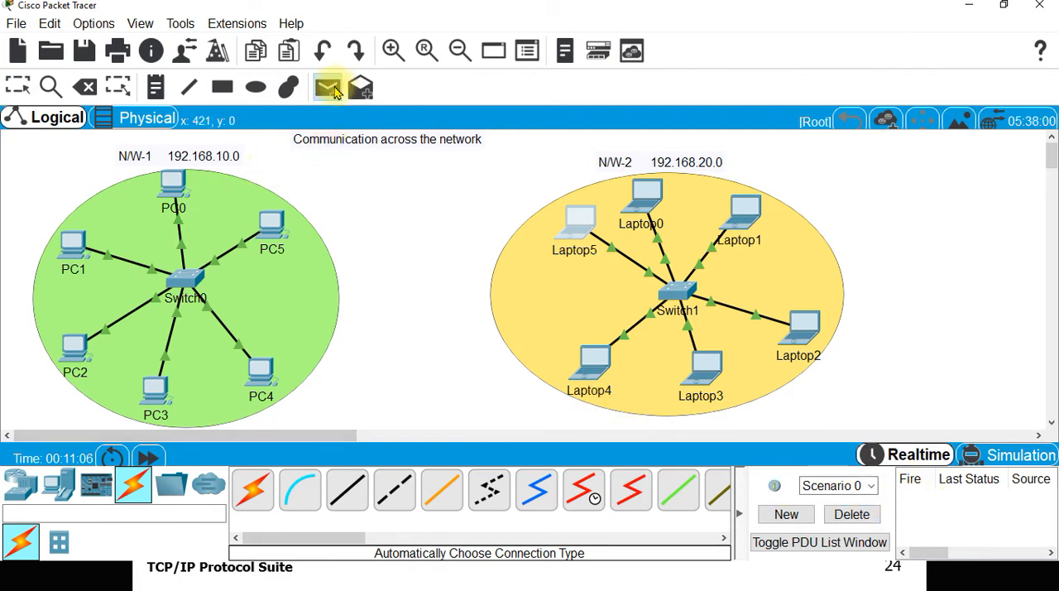
left_click(177, 185)
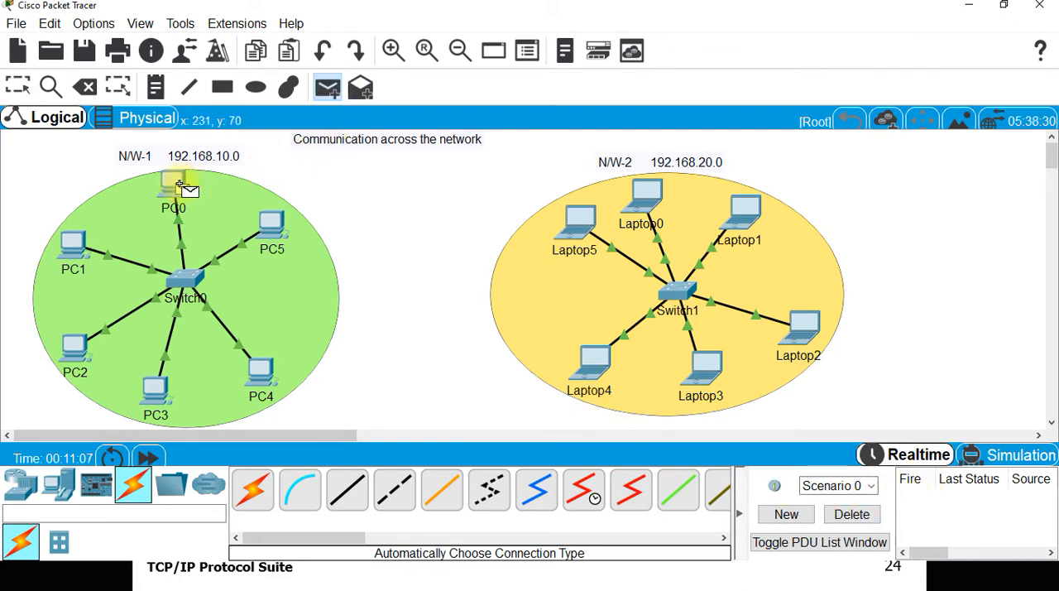
left_click(154, 400)
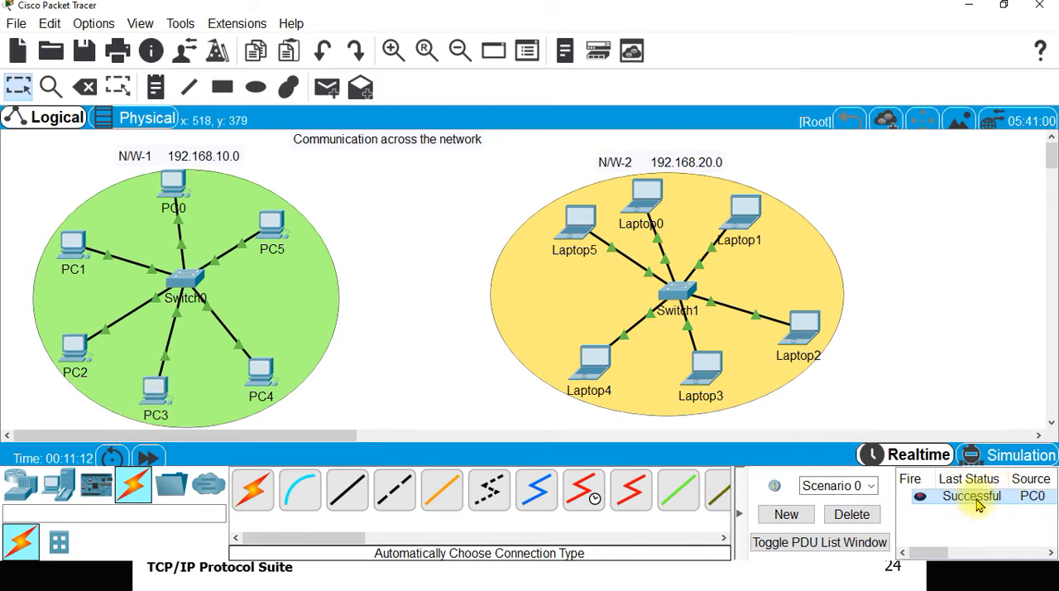
Test communication within the second network by sending a simple PDU from Laptop0 to Laptop3.
left_click(327, 86)
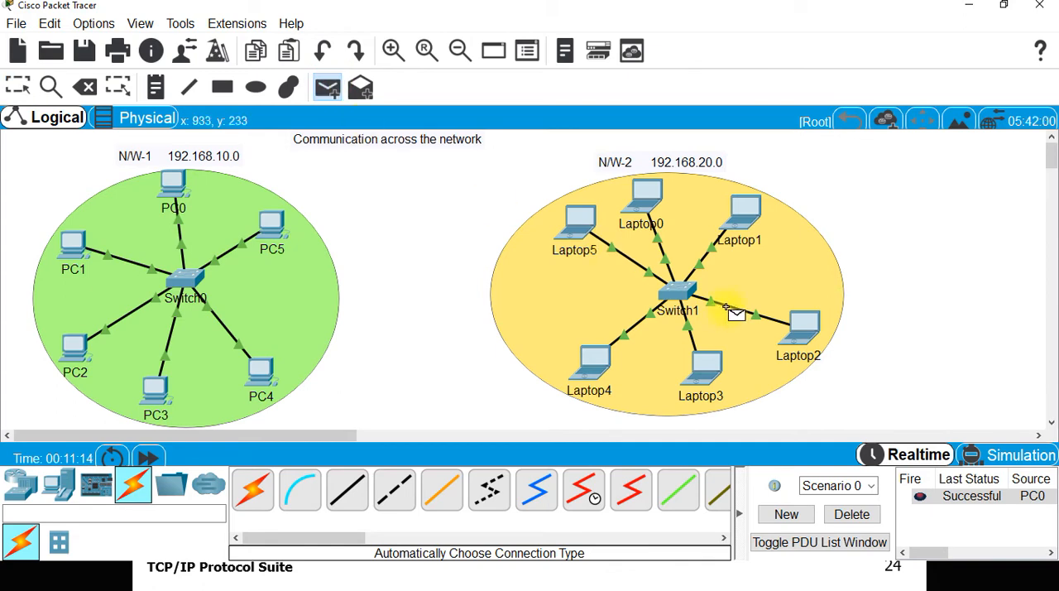
left_click(648, 197)
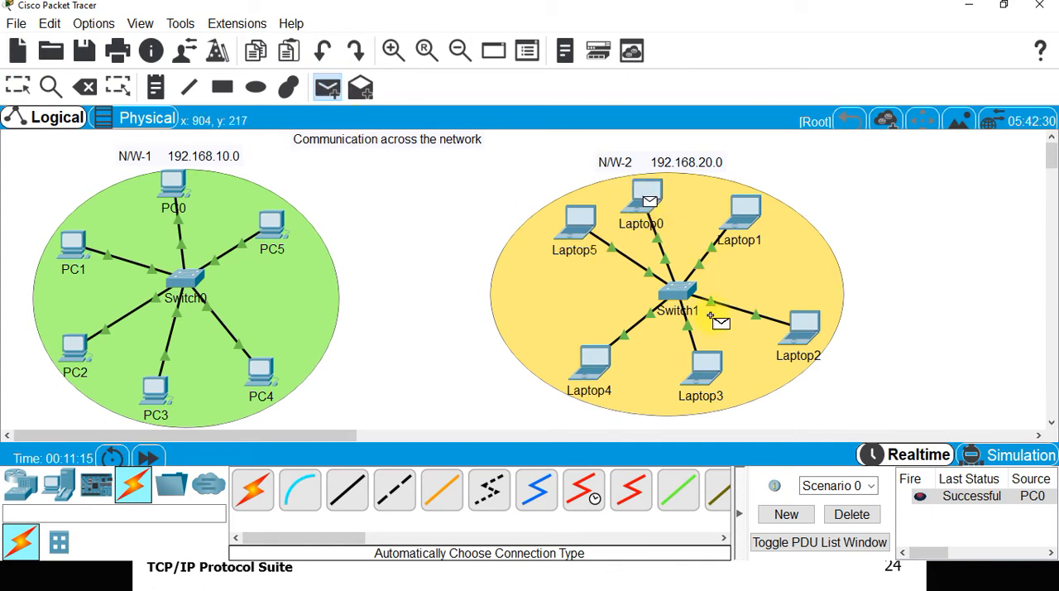
left_click(709, 378)
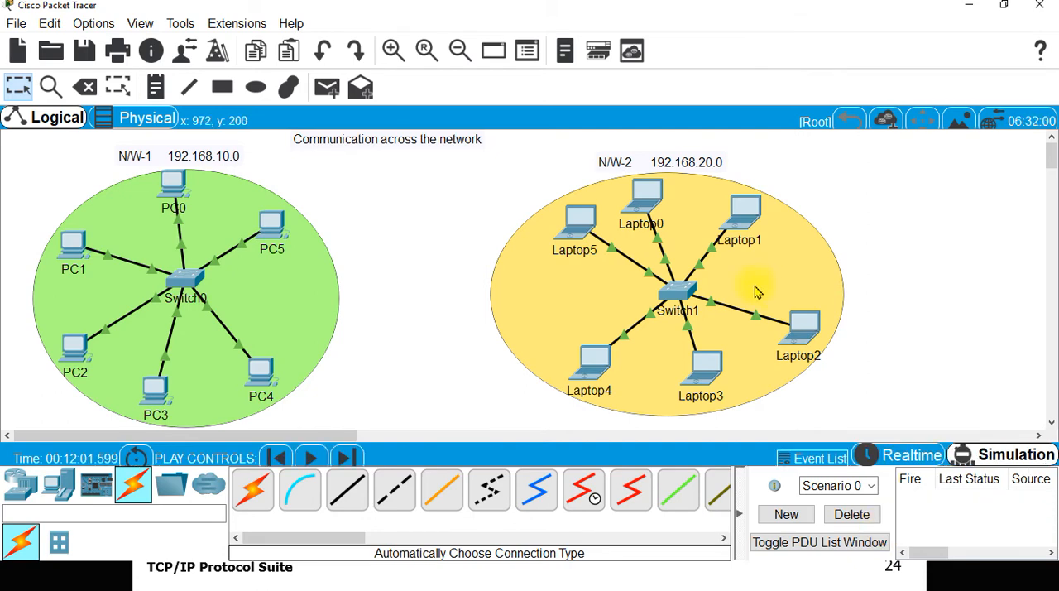
Place a generic PT-Router in the empty space between the two networks.
left_click(30, 493)
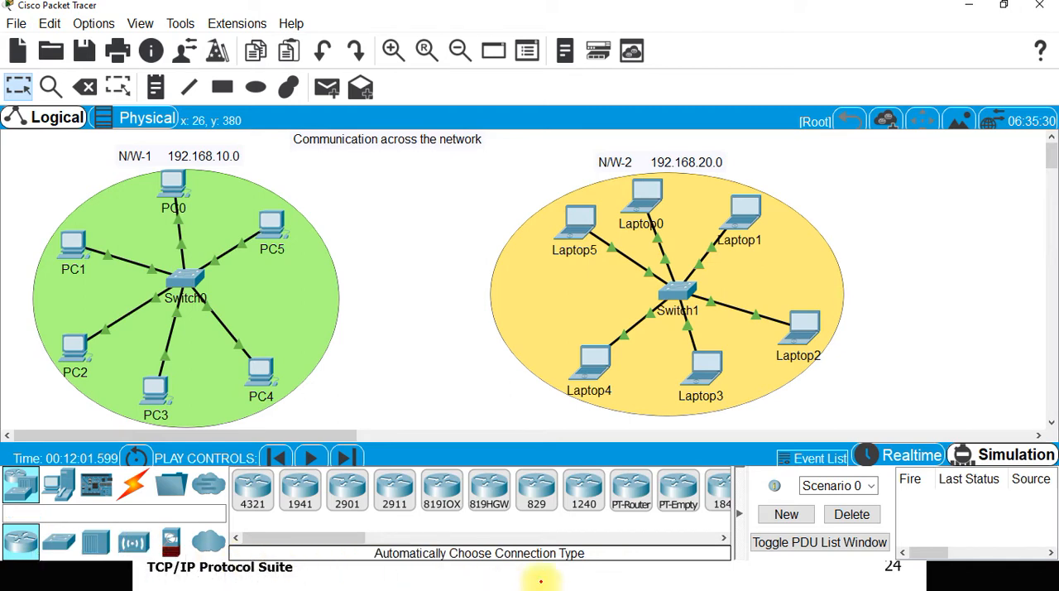
left_click(636, 495)
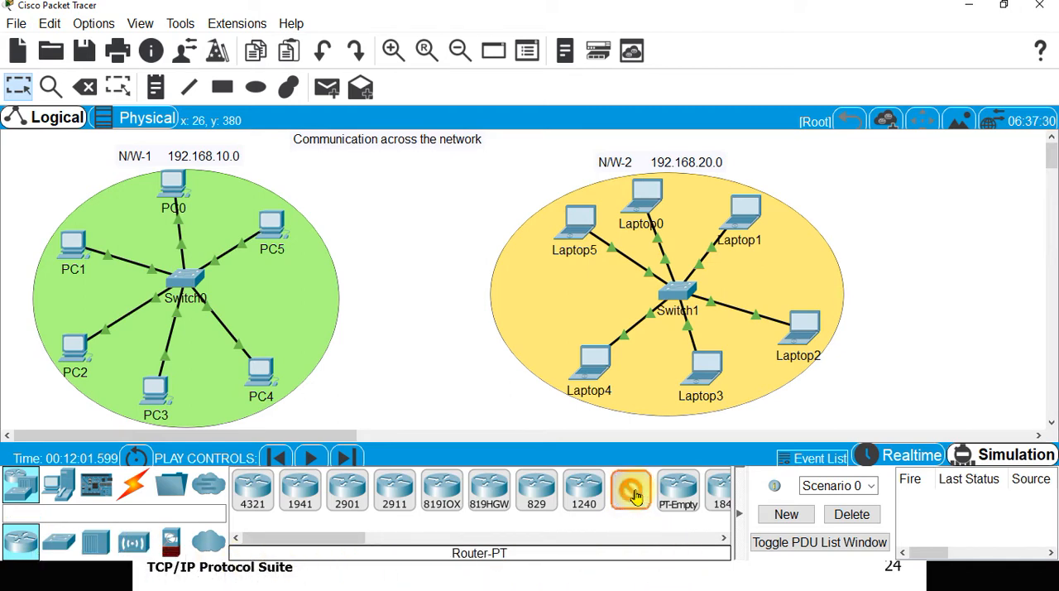
left_click(406, 272)
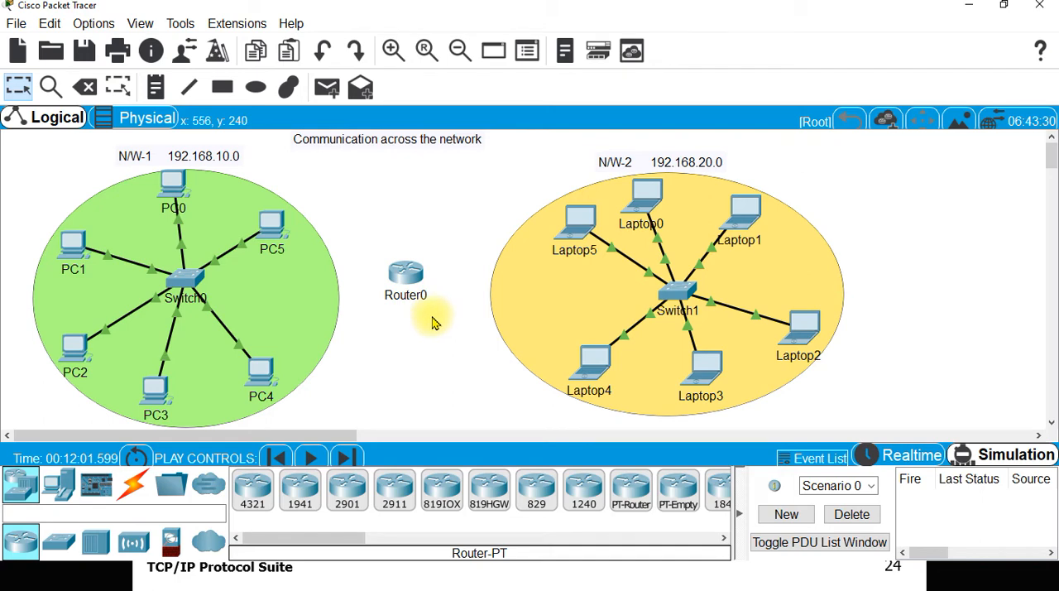
Connect Switch0's FastEthernet0/7 to Router0's FastEthernet0/0 with a copper straight-through cable.
left_click(131, 490)
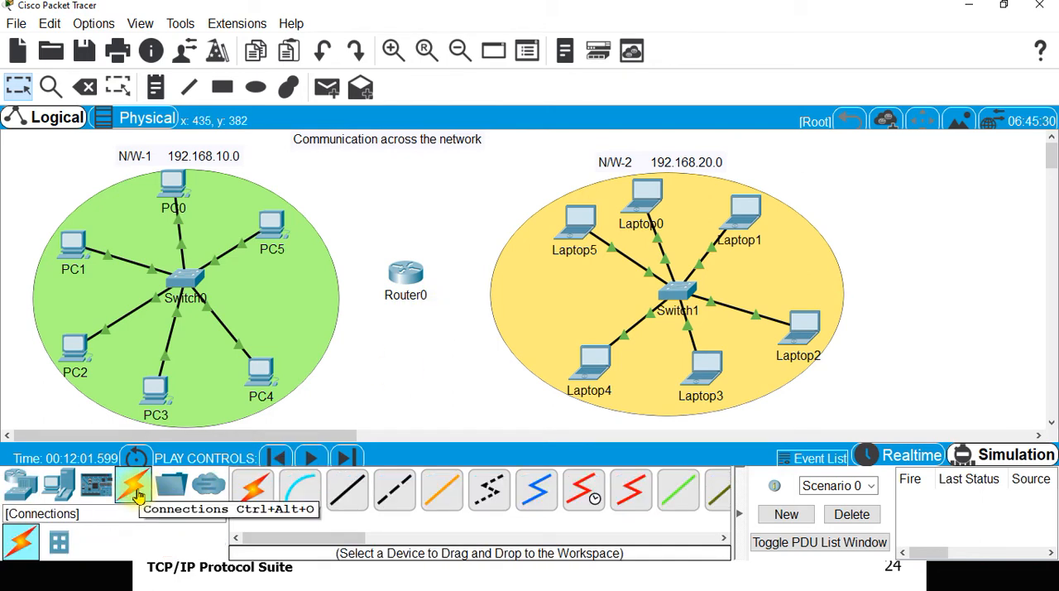
left_click(346, 491)
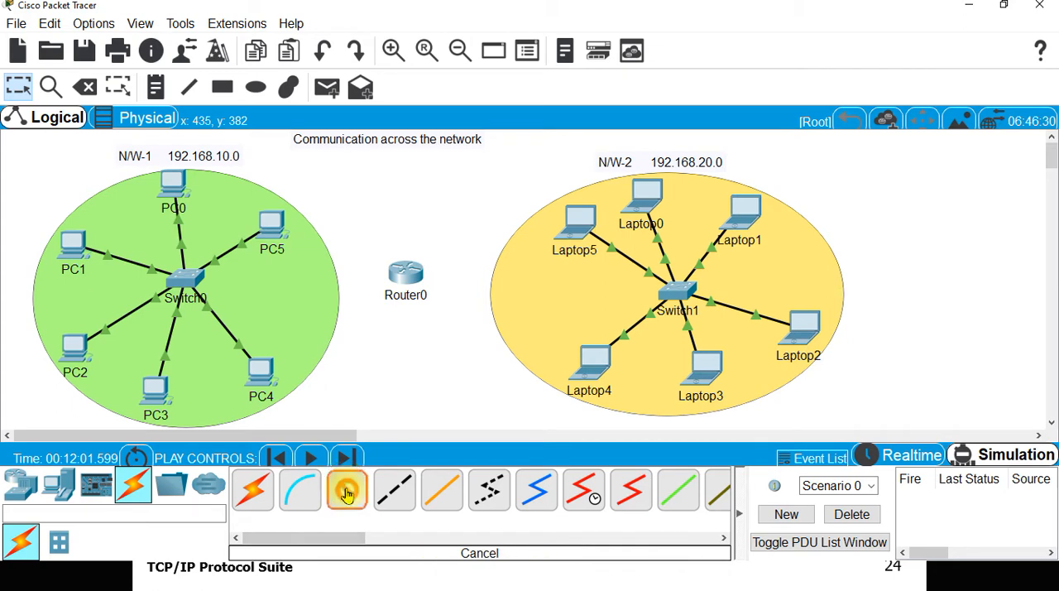
left_click(183, 282)
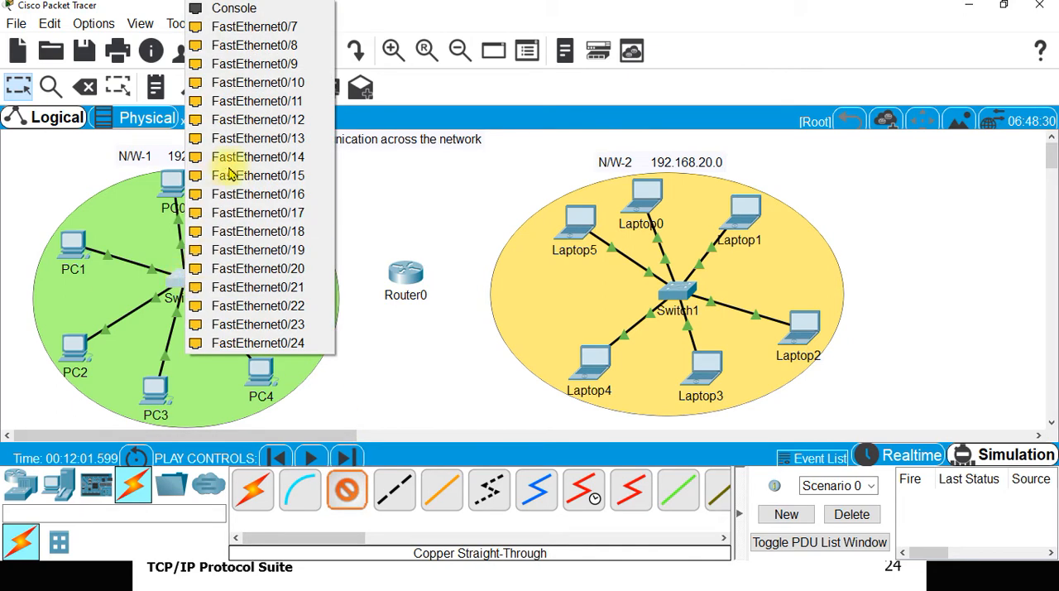
left_click(273, 34)
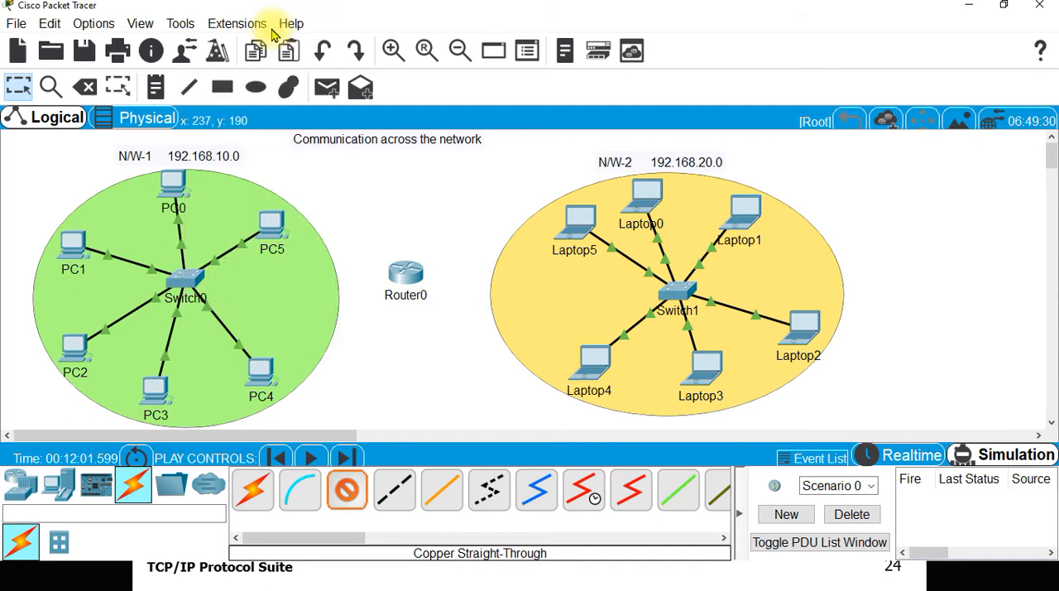
left_click(403, 278)
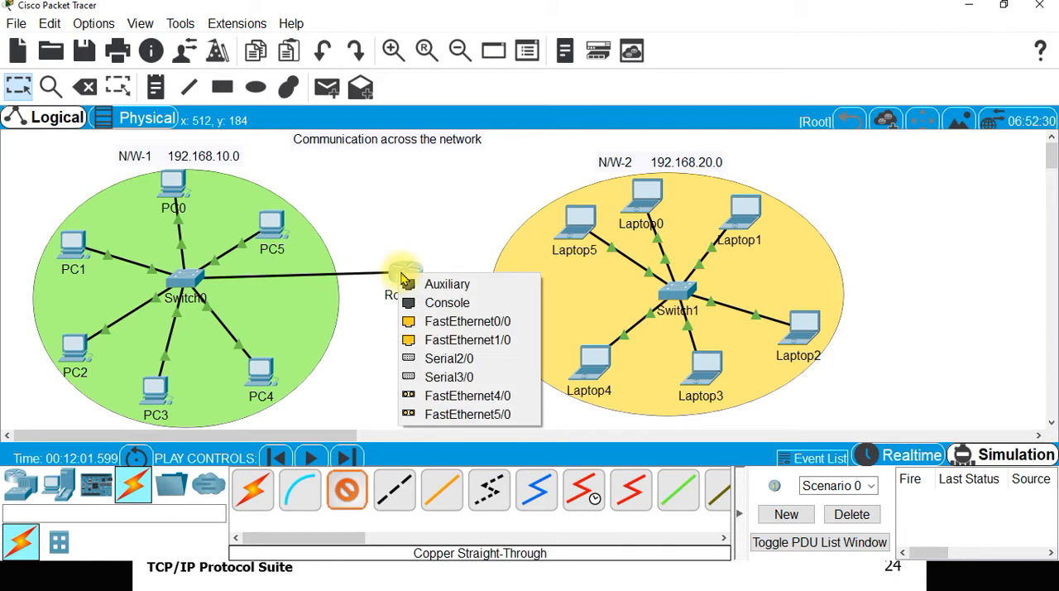
left_click(413, 326)
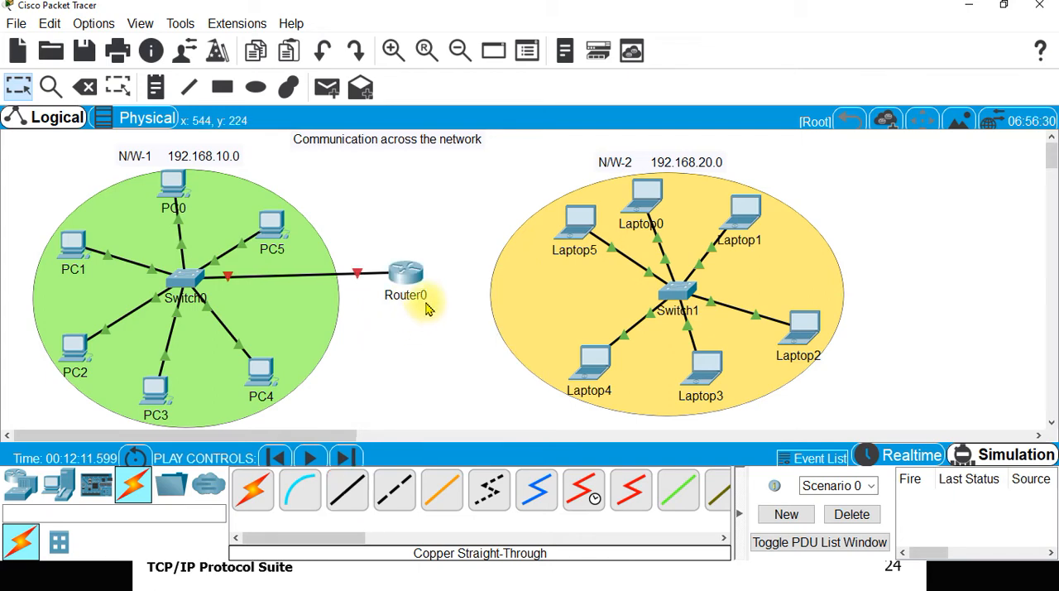
Connect Router0's FastEthernet1/0 to Switch1's FastEthernet0/7 with a copper straight-through cable.
left_click(351, 493)
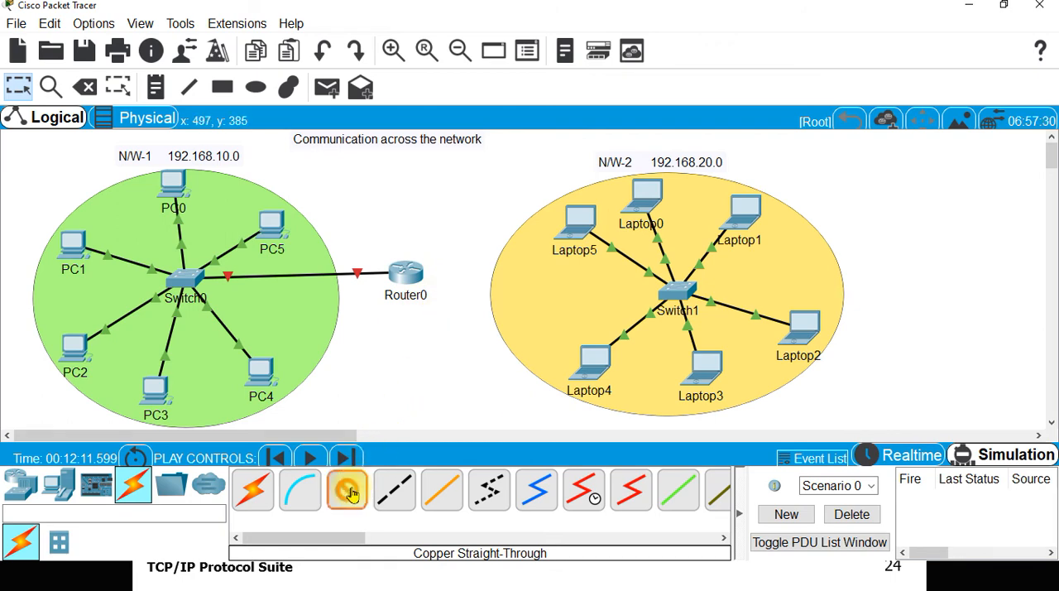
left_click(416, 274)
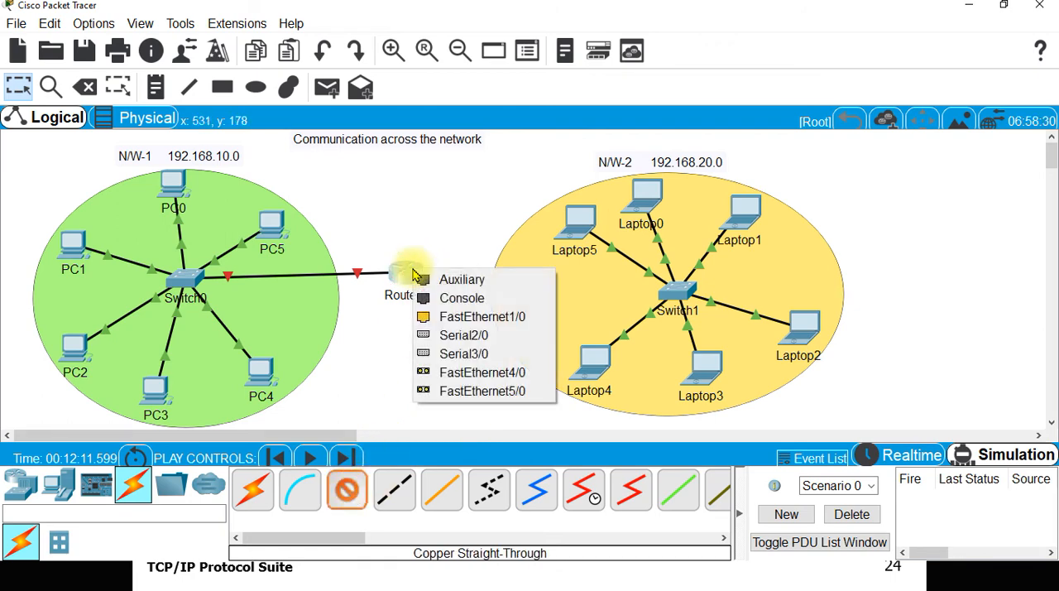
left_click(482, 316)
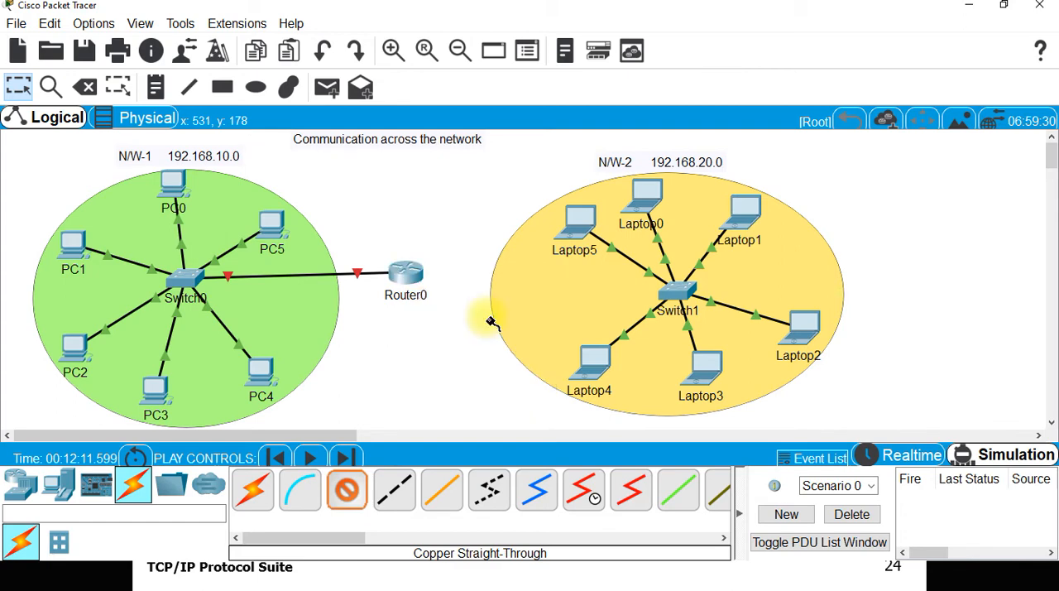
left_click(677, 293)
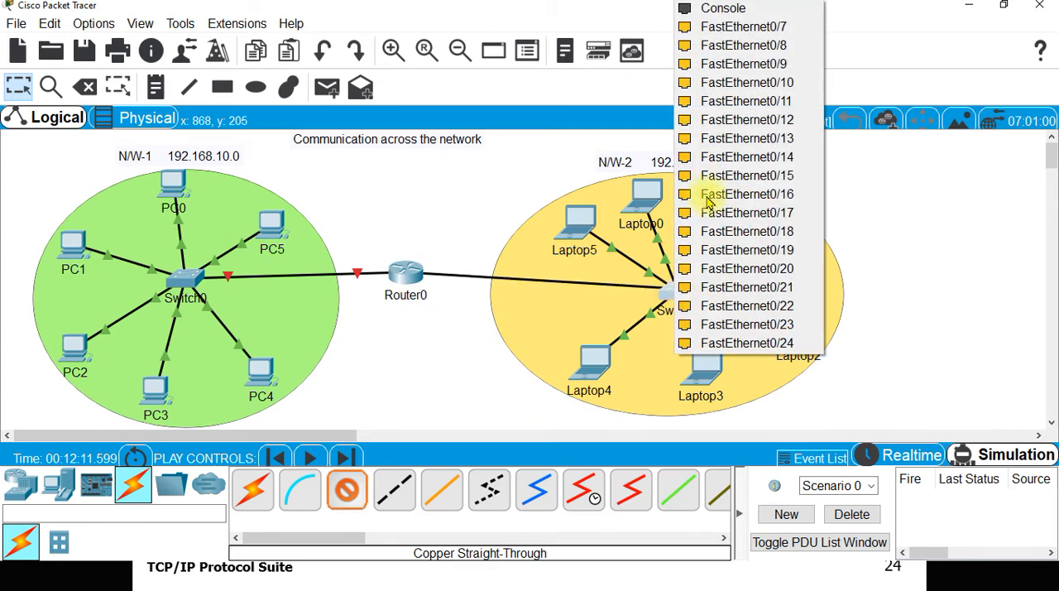
left_click(734, 30)
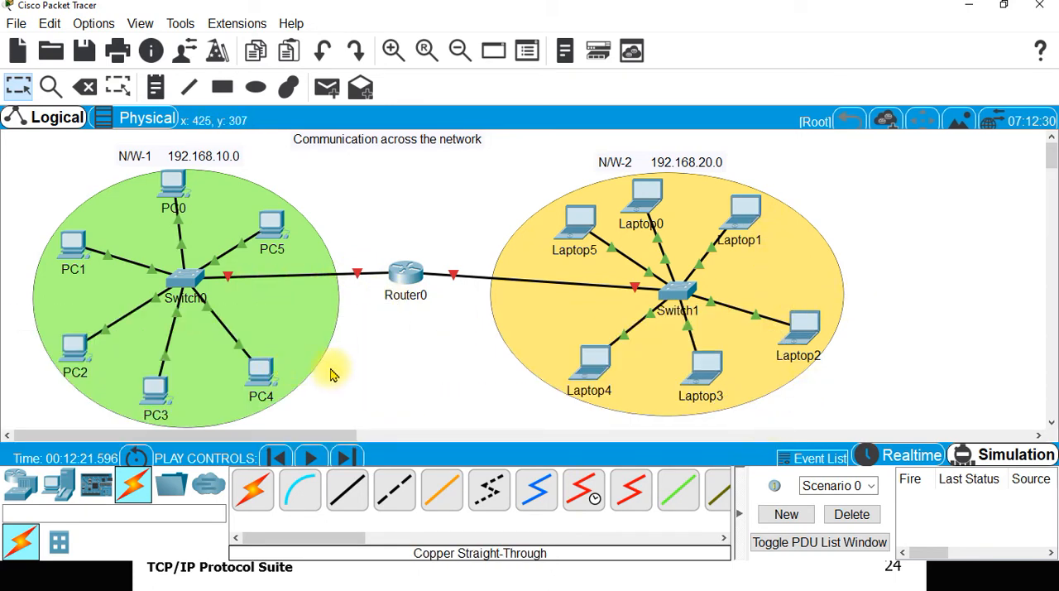
Turn on Router0's FastEthernet0/0 port with IP address 192.168.10.1 and subnet mask 255.255.255.0.
left_click(406, 278)
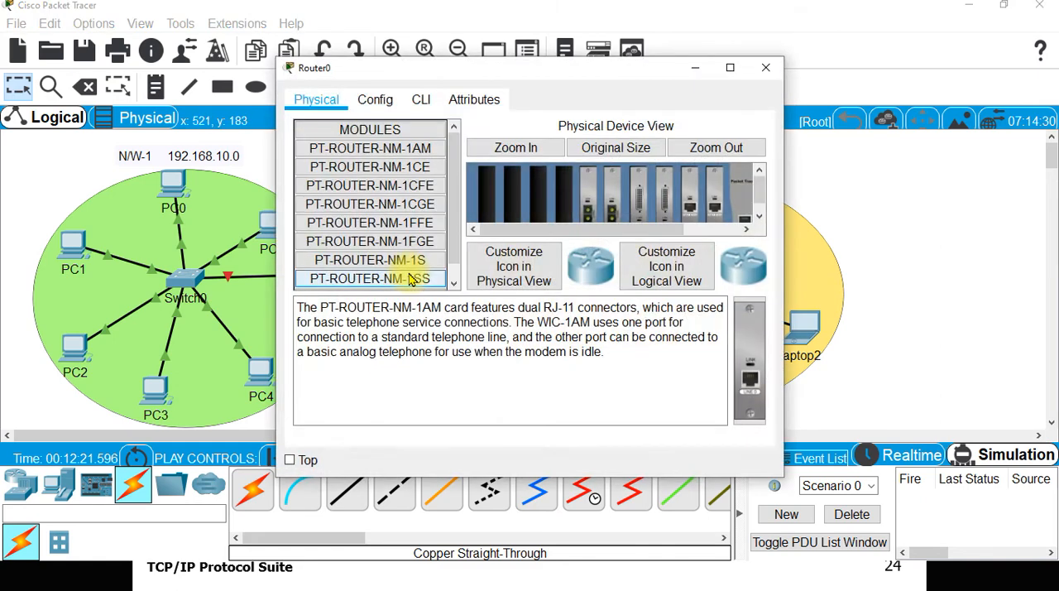
left_click_drag(562, 73, 700, 27)
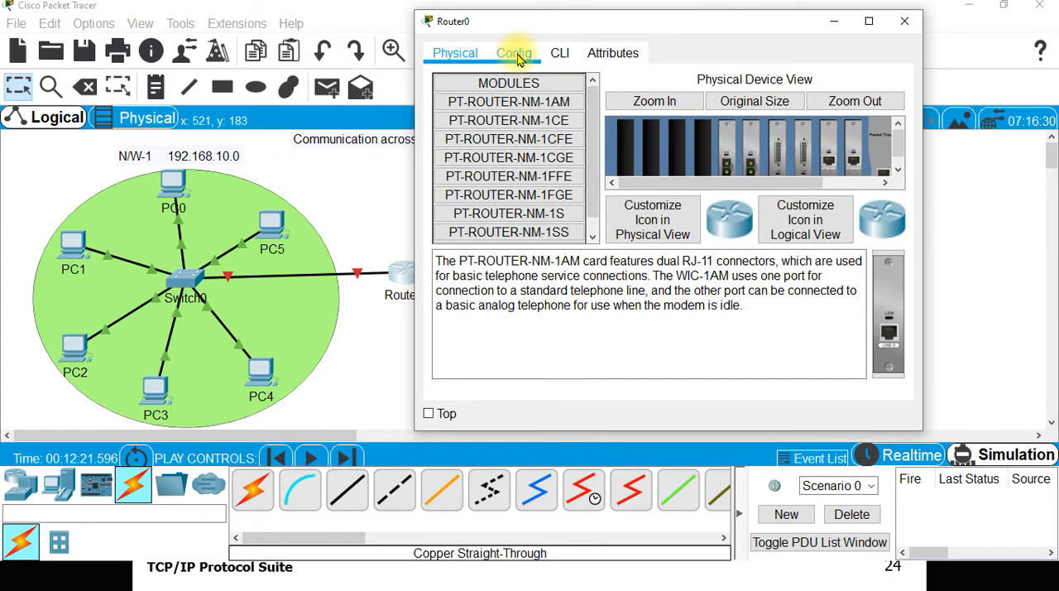
left_click_drag(543, 33, 650, 24)
left_click(617, 41)
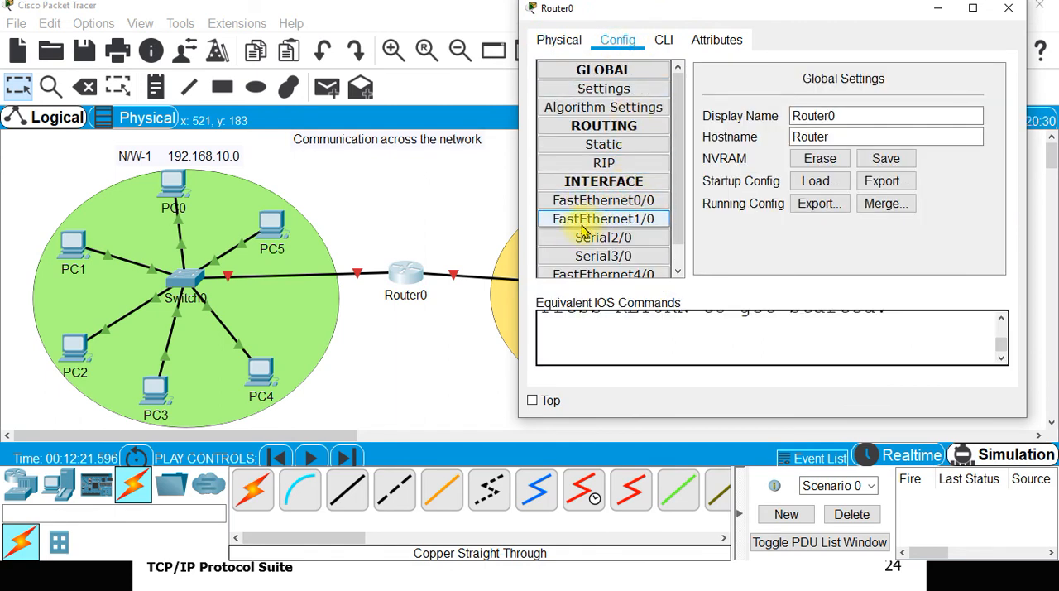
left_click(626, 203)
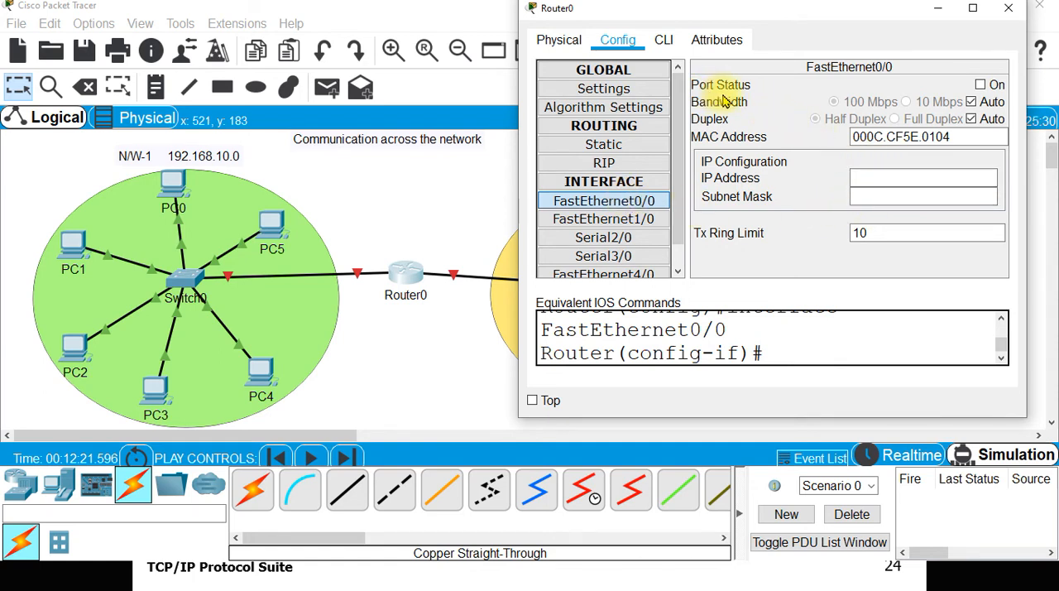
left_click(980, 85)
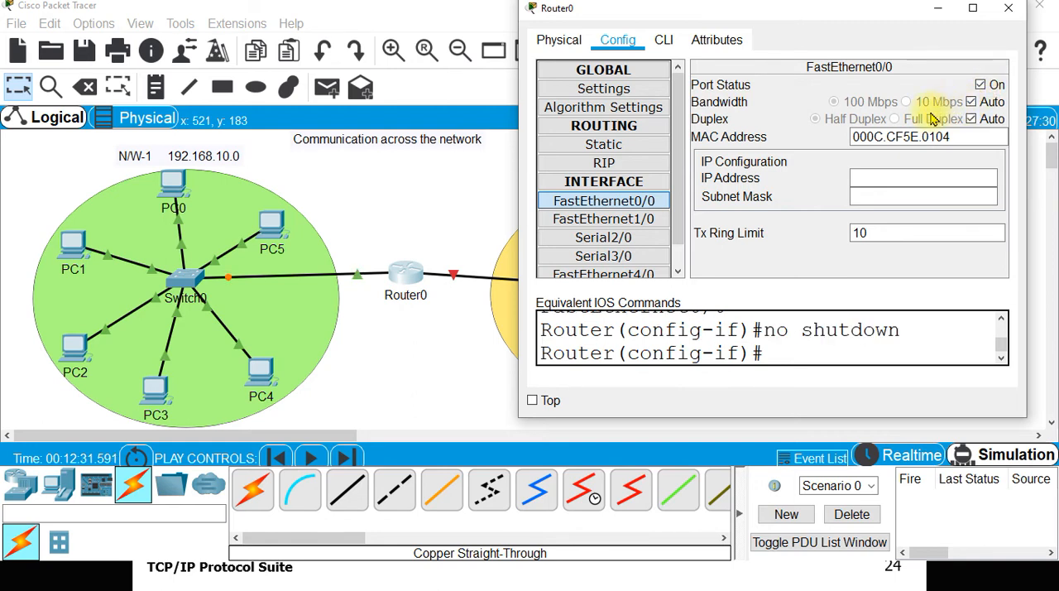
left_click(869, 177)
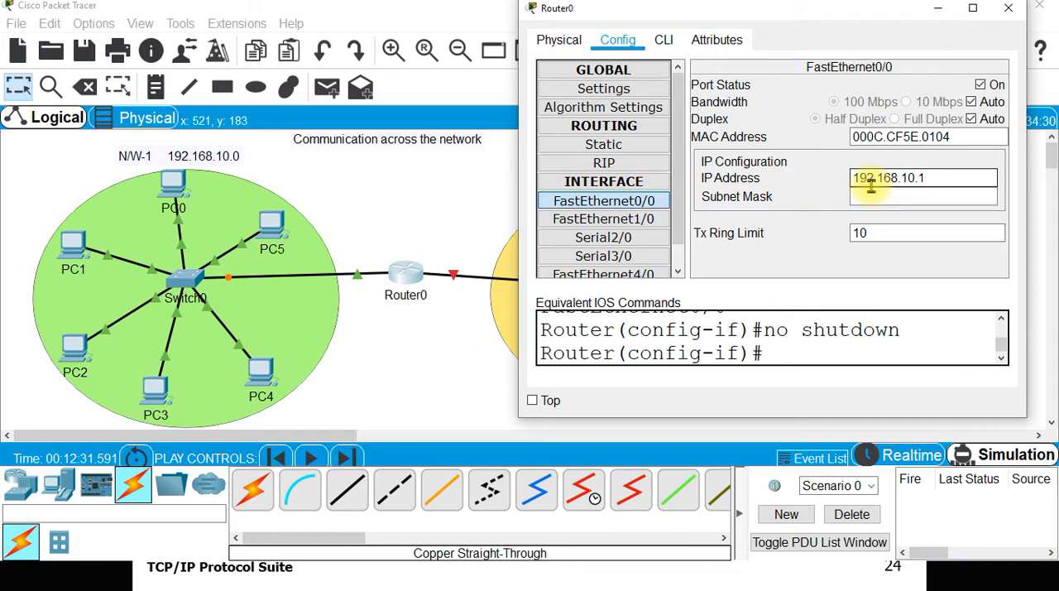
left_click(889, 198)
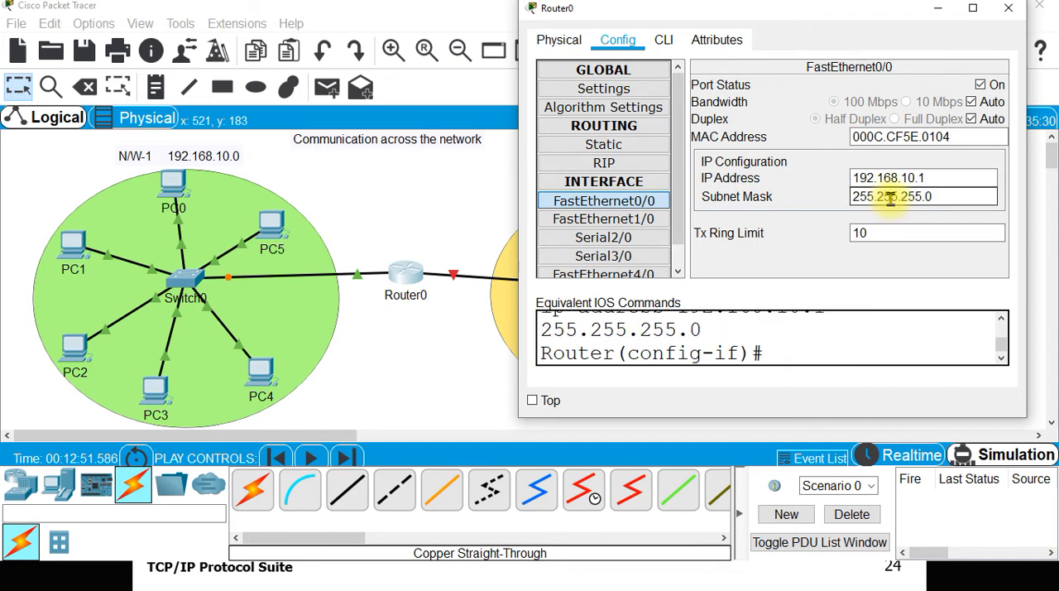
left_click(933, 176)
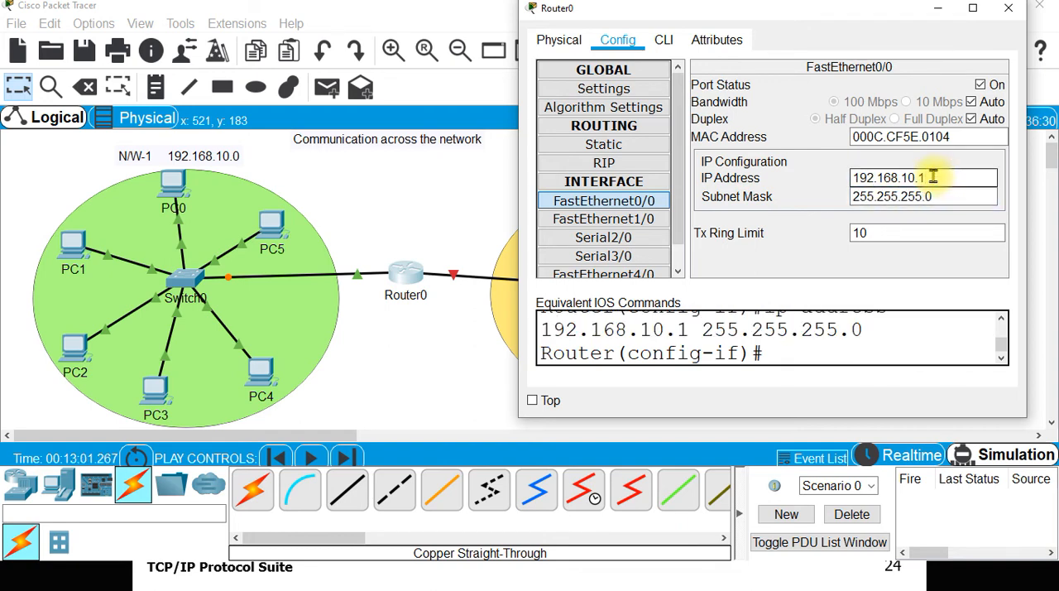
left_click_drag(933, 176, 849, 172)
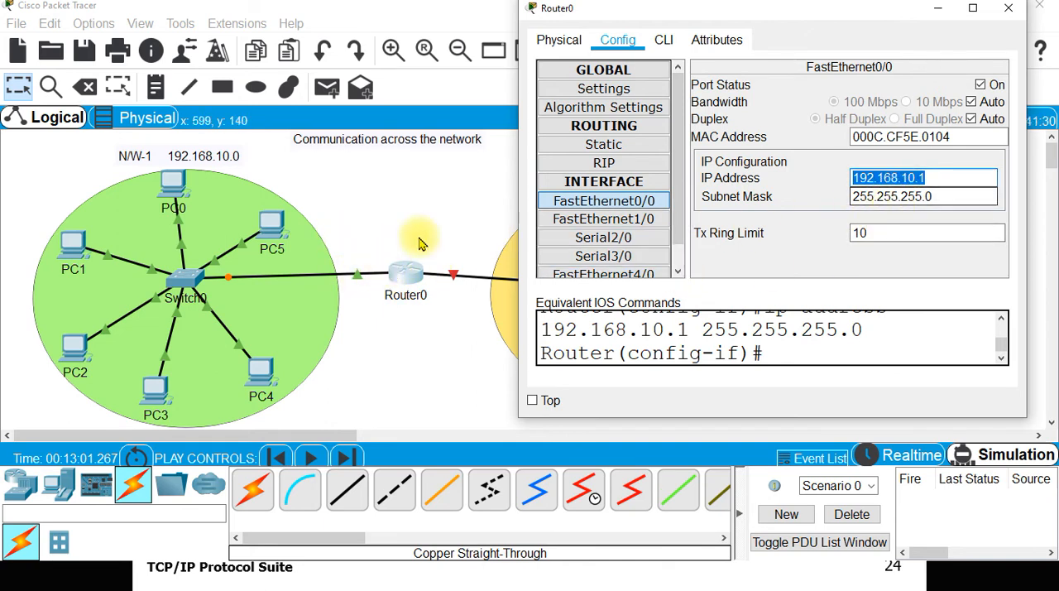
left_click(1015, 22)
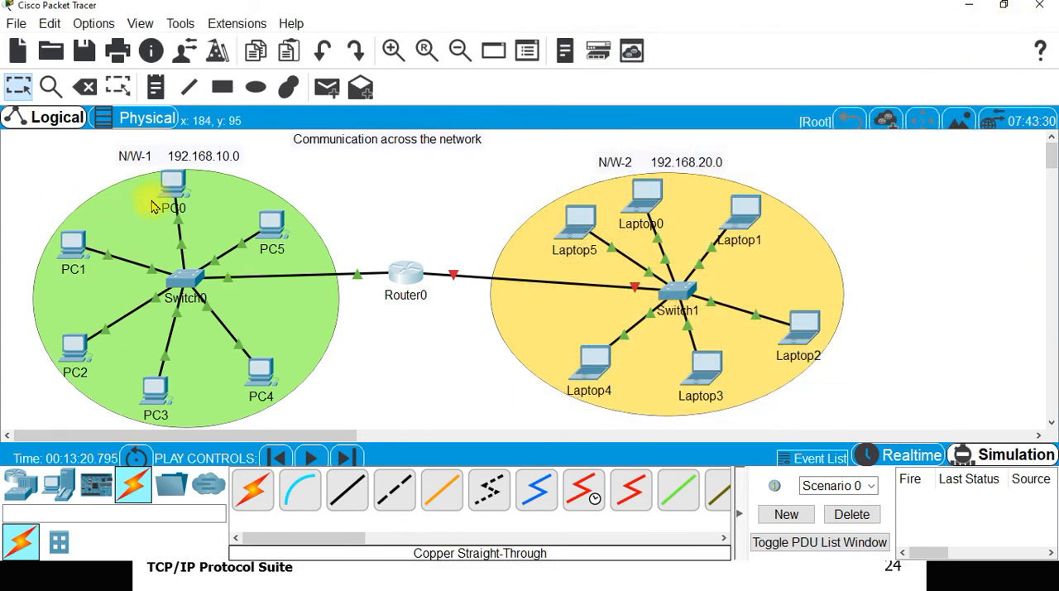
Check the default gateway in PC0's IP configuration against the router port's address.
left_click(171, 183)
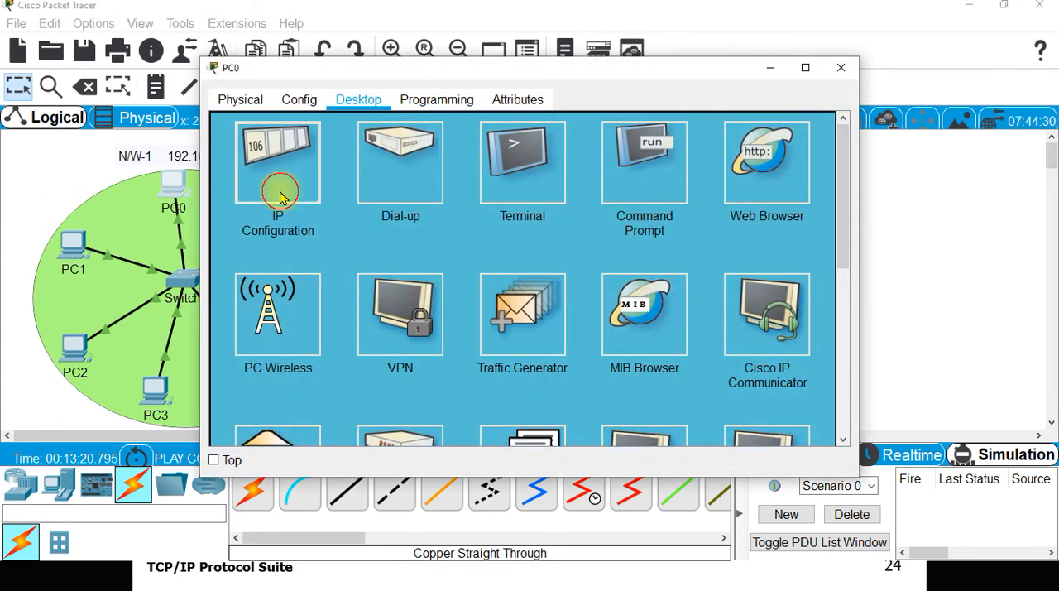
left_click(280, 196)
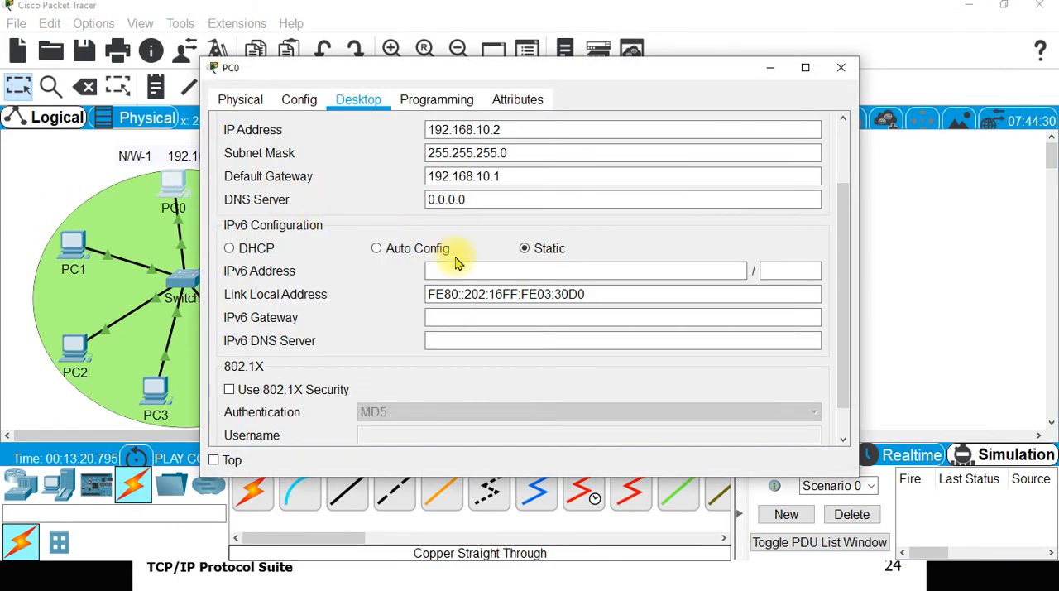
left_click_drag(503, 177, 424, 178)
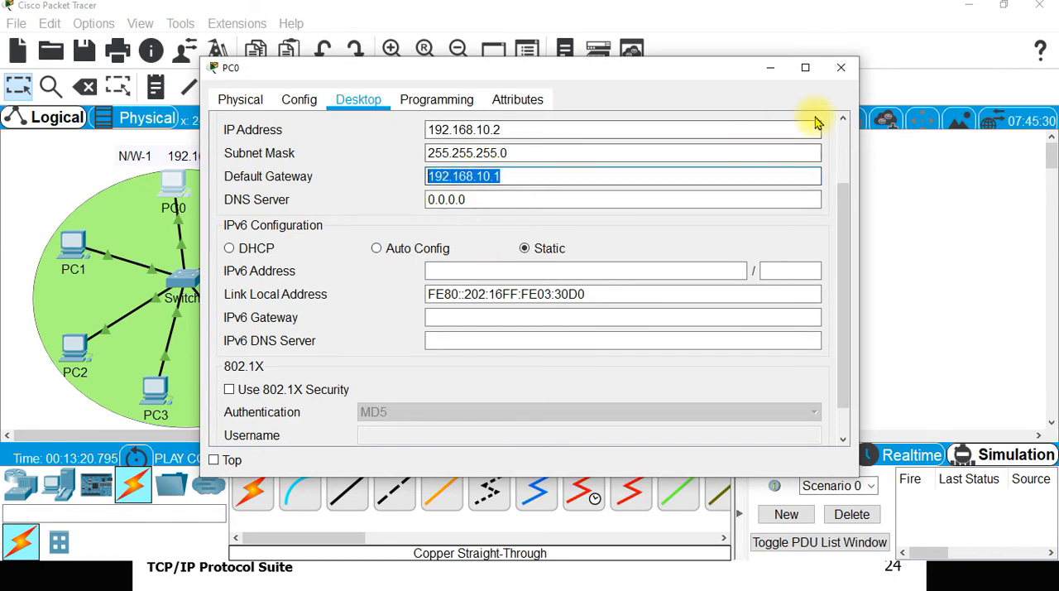
left_click(841, 67)
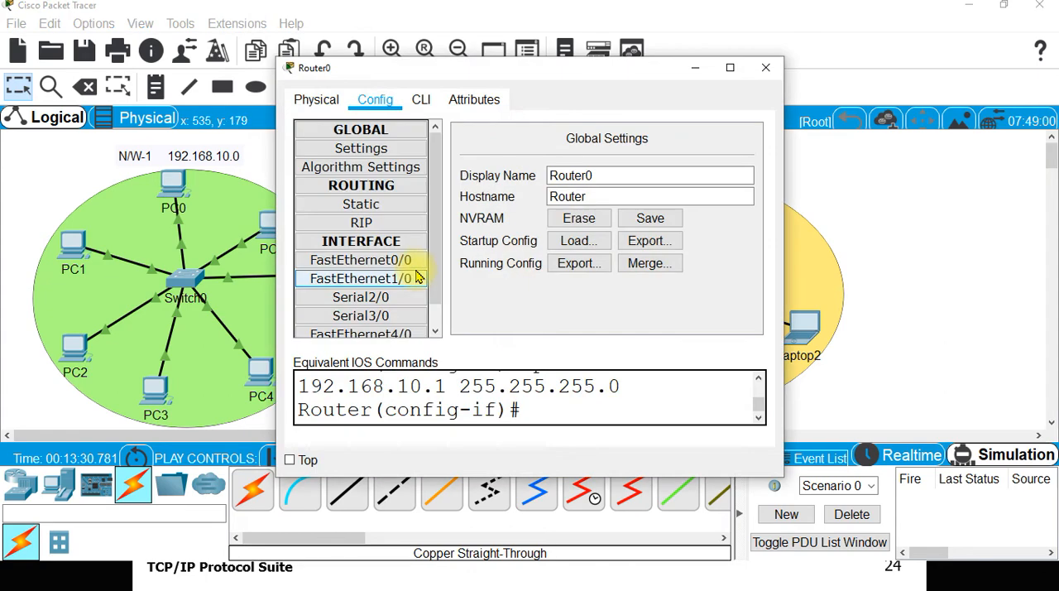
Turn on Router0's FastEthernet1/0 port and enter an IP address beginning with 192.168 for the second network.
left_click(414, 273)
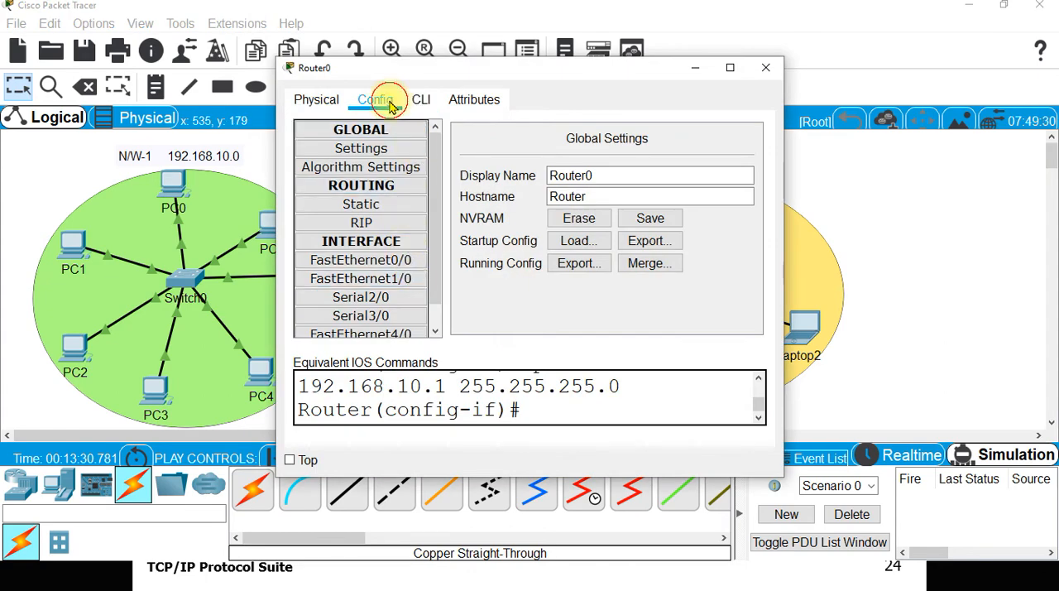
left_click(386, 279)
left_click_drag(604, 78, 446, 85)
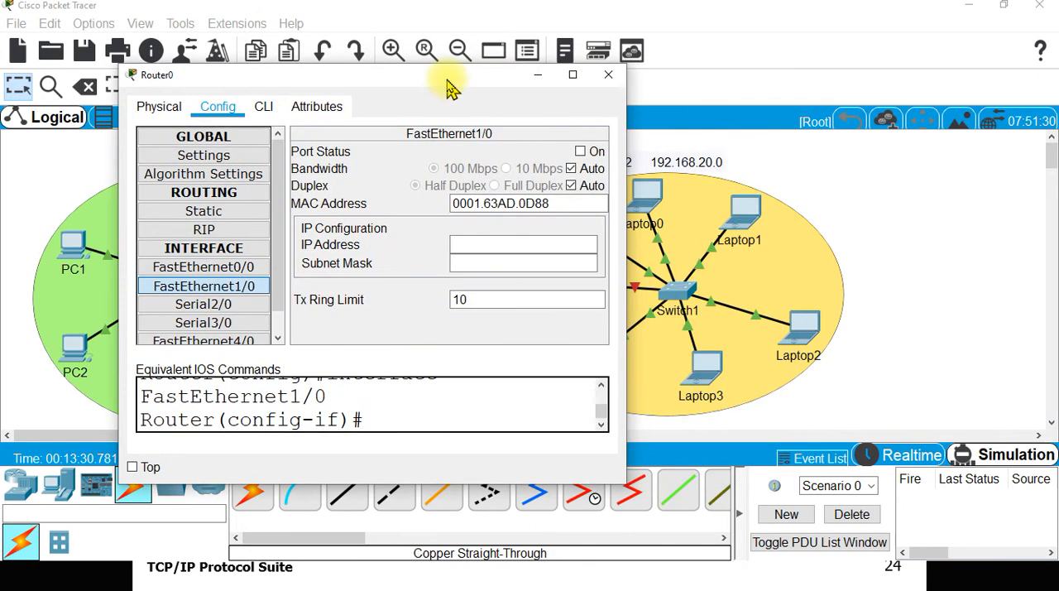
left_click(579, 151)
left_click(481, 245)
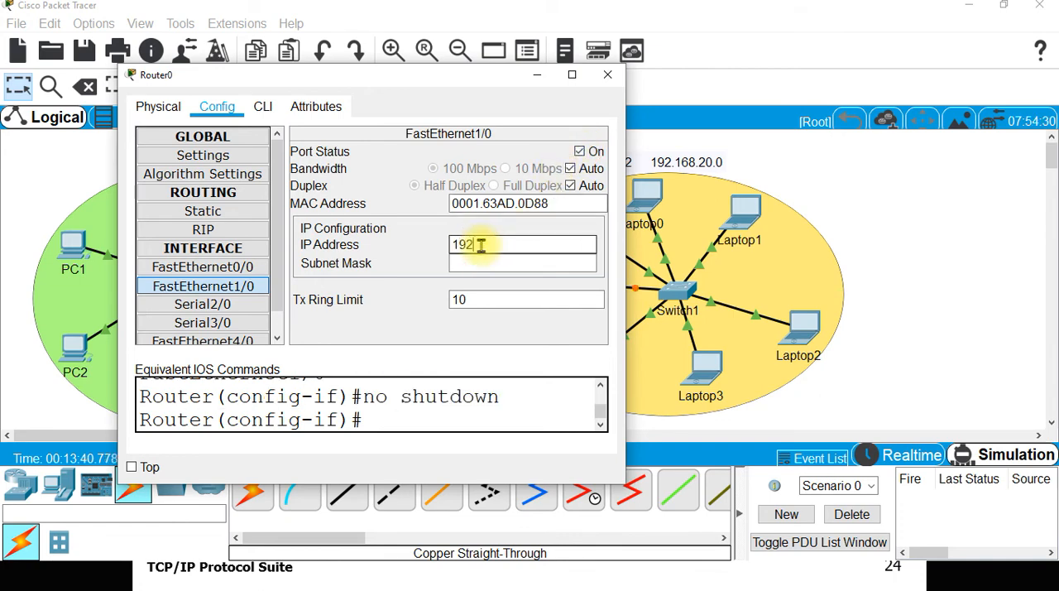
type("192.168")
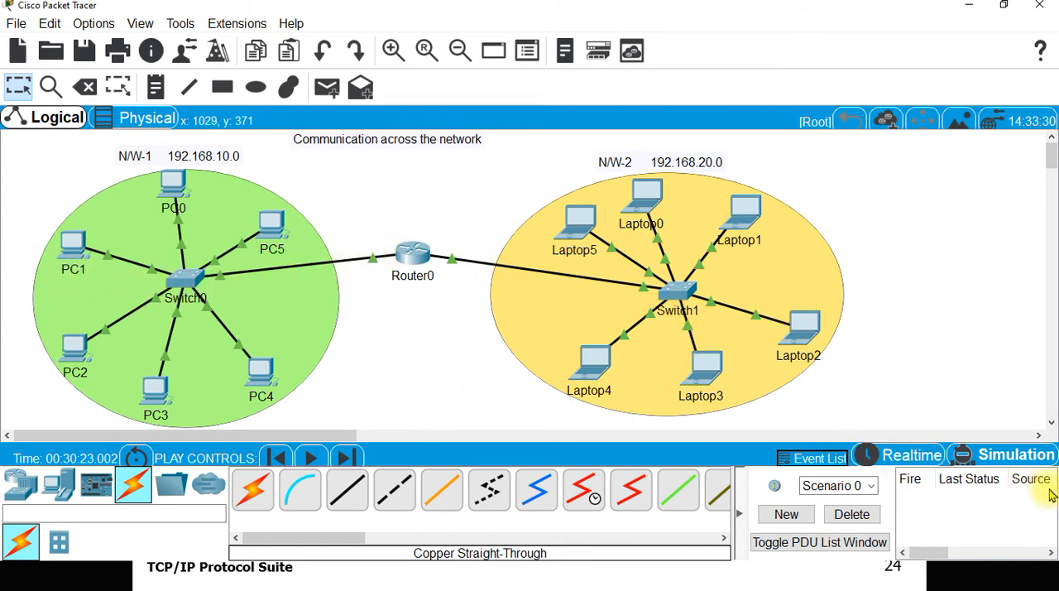
Switch to simulation mode and add a simple PDU from PC0 to Laptop0.
left_click(1016, 455)
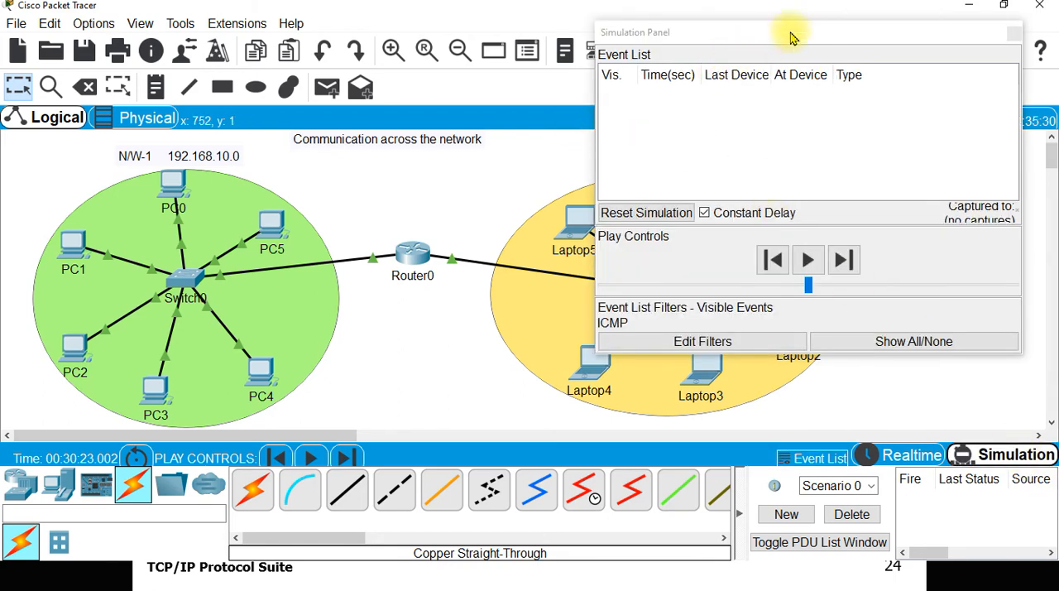
left_click_drag(794, 35, 956, 30)
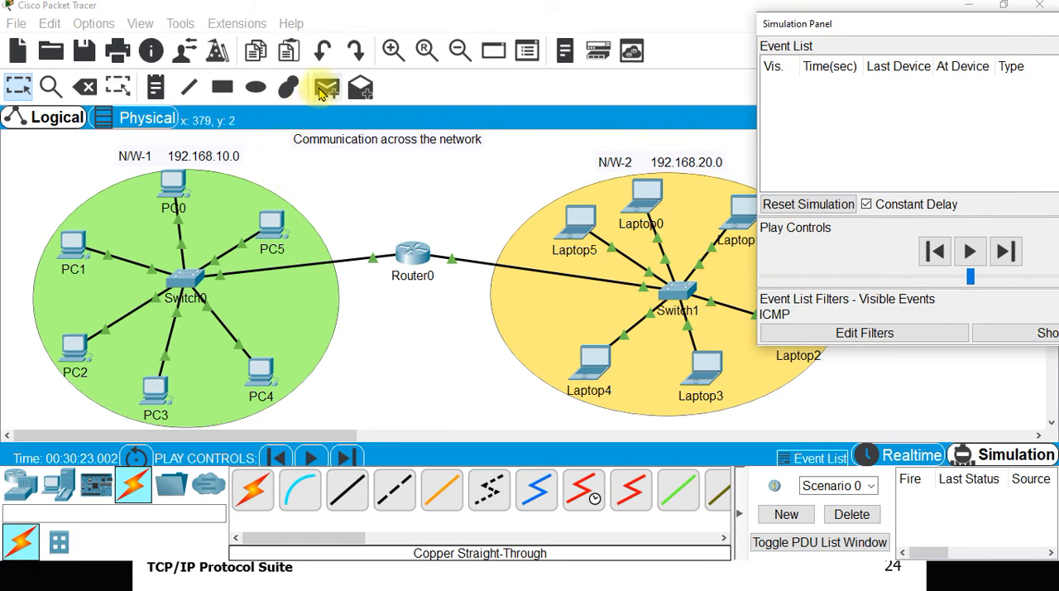
left_click(326, 91)
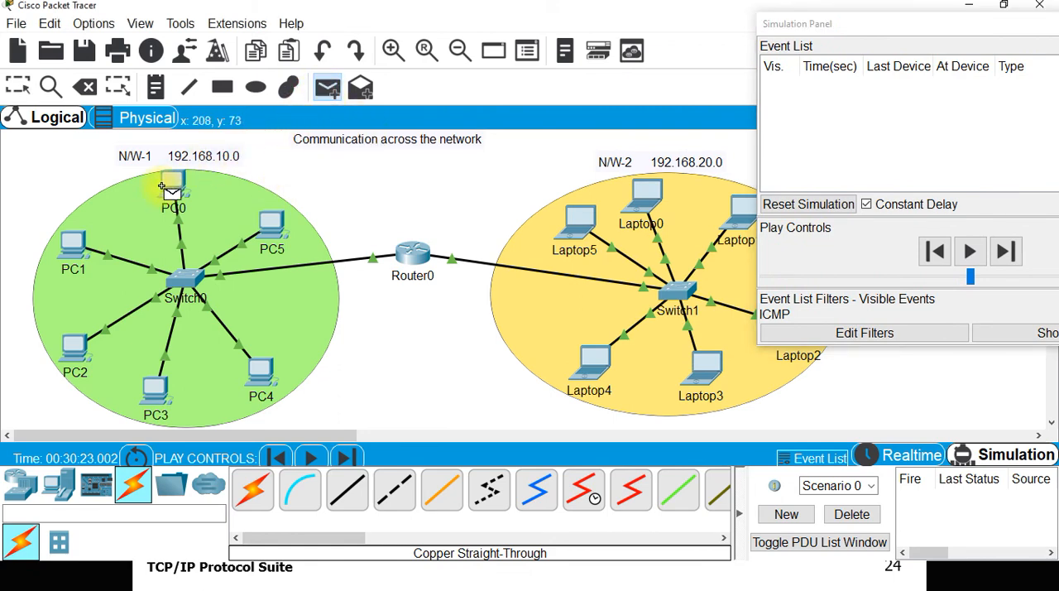
left_click(162, 185)
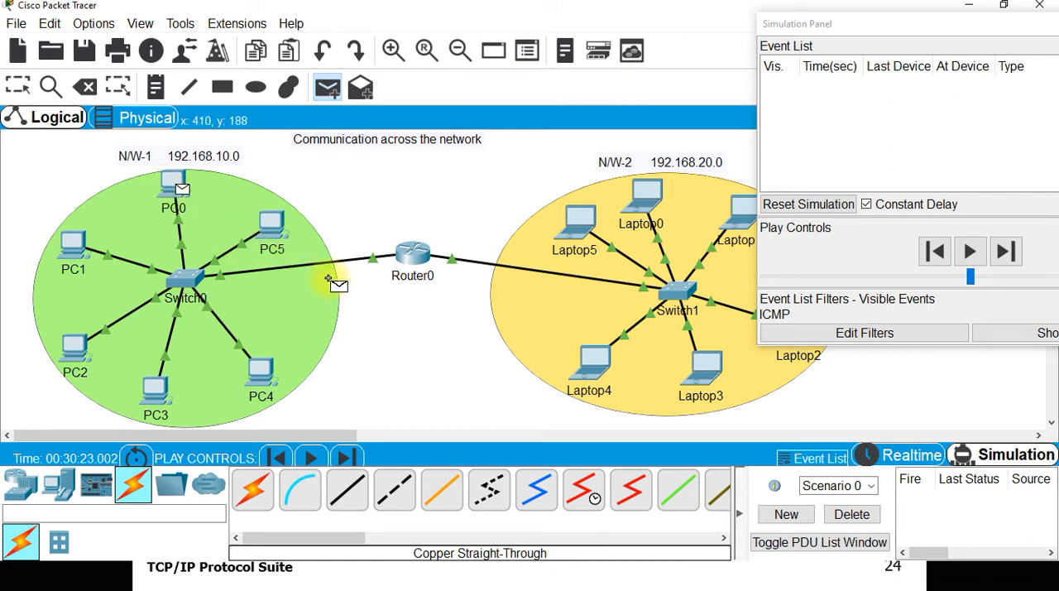
left_click(643, 195)
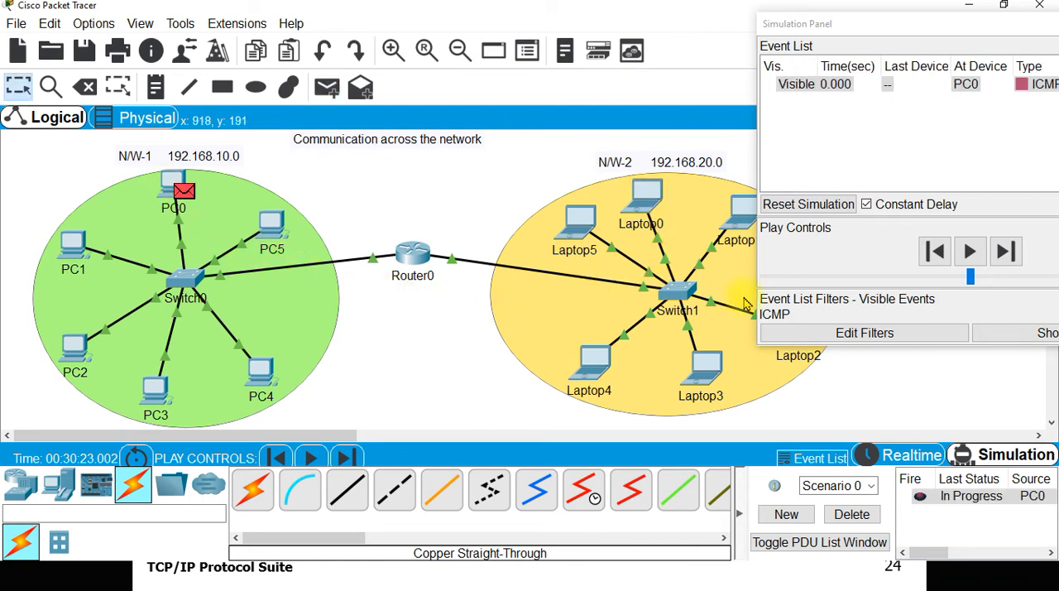
Step the simulation forward event by event until the packet reaches Laptop0 and its reply returns to PC0.
left_click(1013, 258)
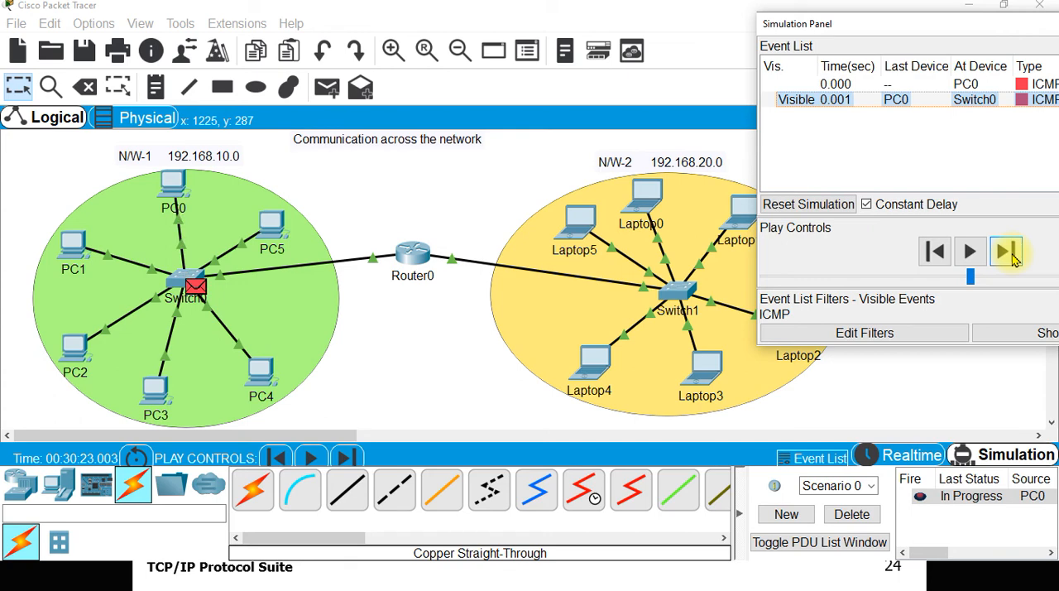
left_click(1009, 255)
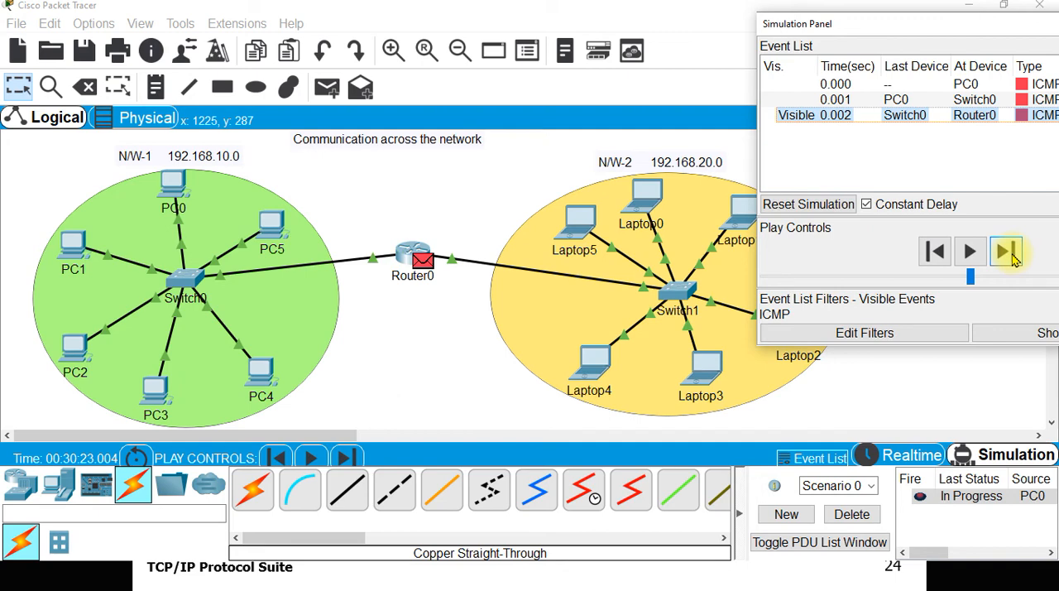
left_click(1008, 253)
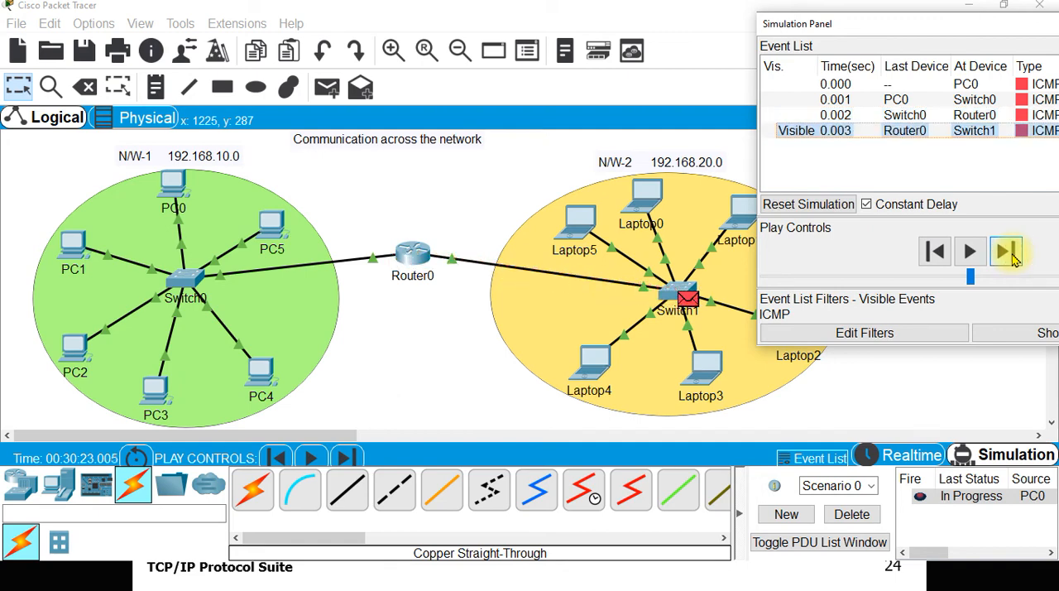
left_click(1009, 253)
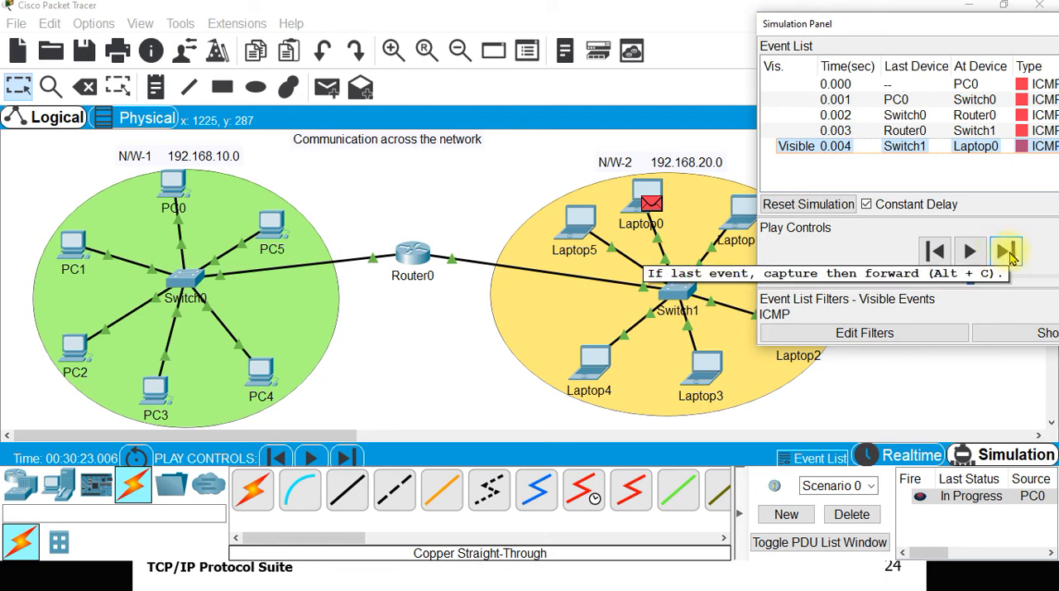
left_click(1008, 253)
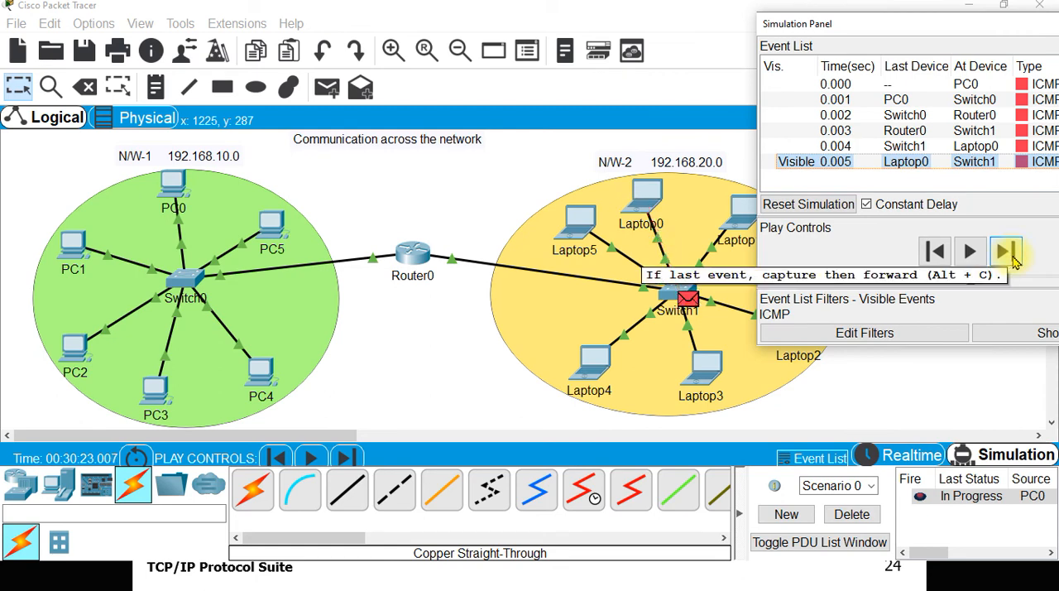
left_click(1011, 256)
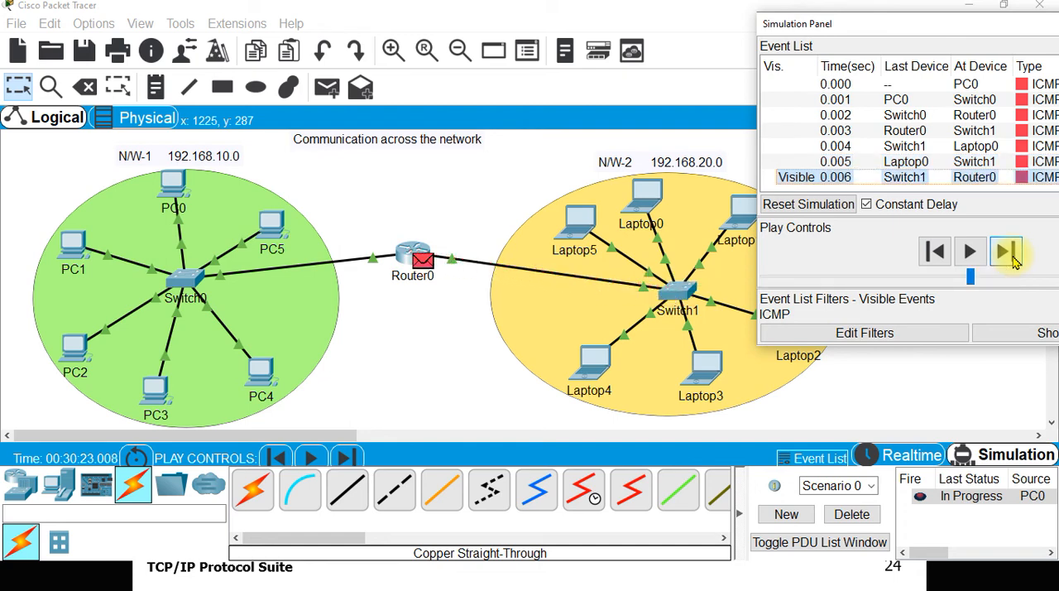
left_click(1010, 257)
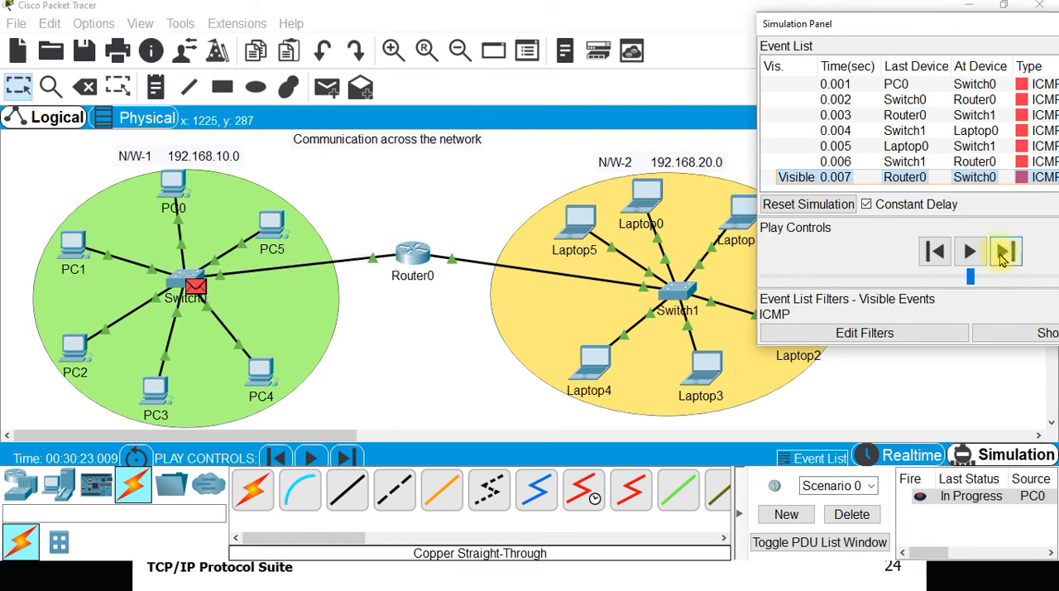
left_click(1004, 254)
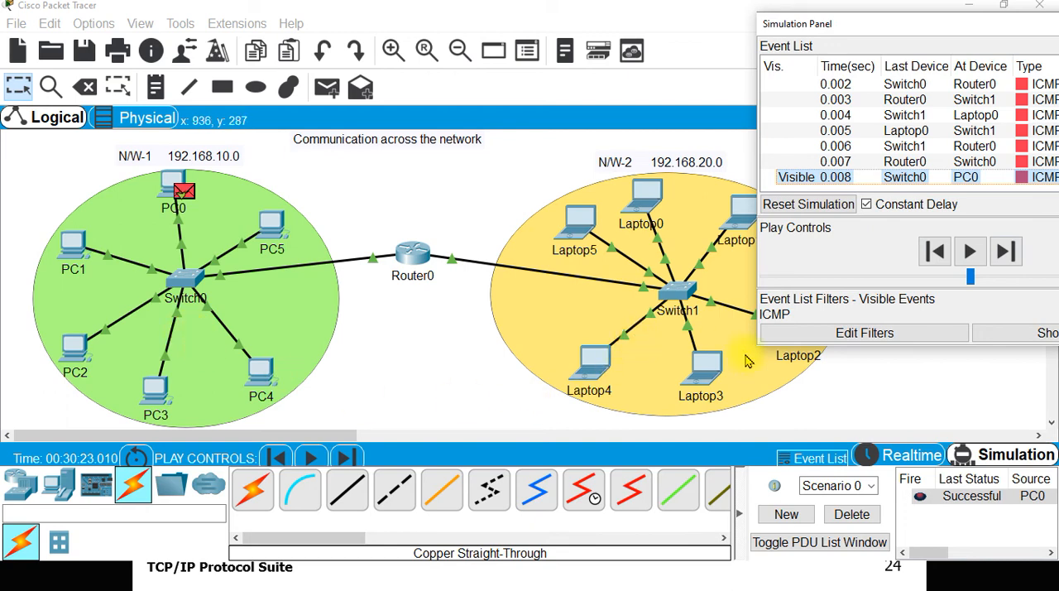
Delete the PDU scenario and reset the simulation.
left_click(856, 515)
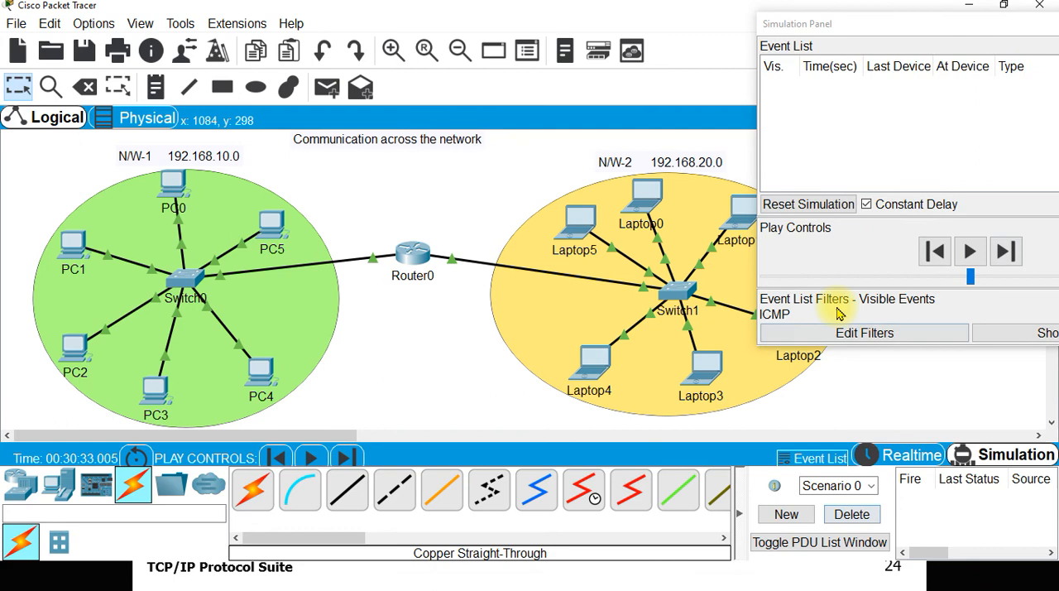
left_click(828, 207)
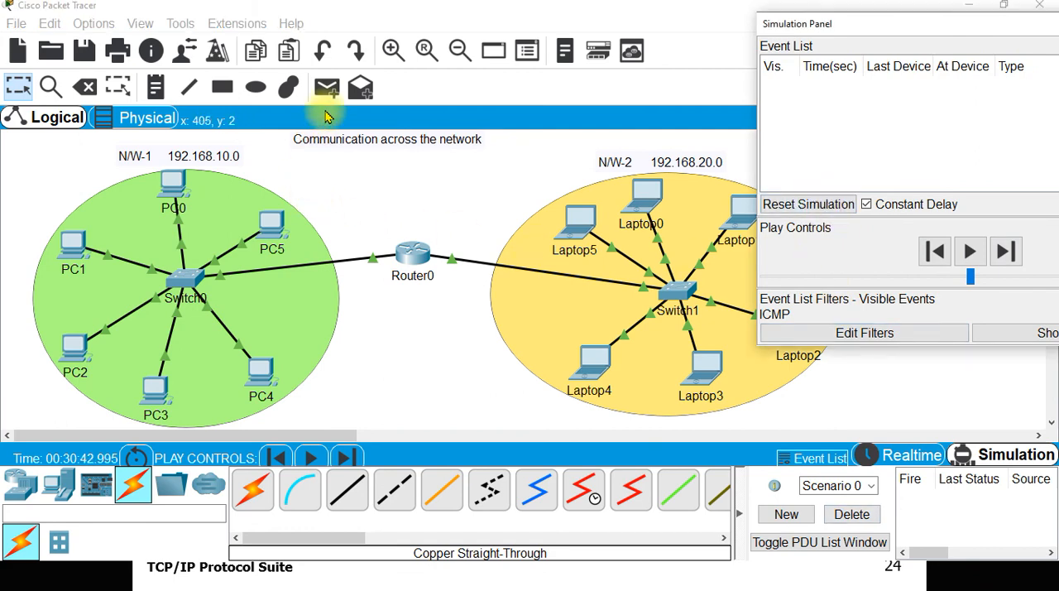
Add a simple PDU from Laptop5 in the second network to PC1 in the first network.
left_click(325, 88)
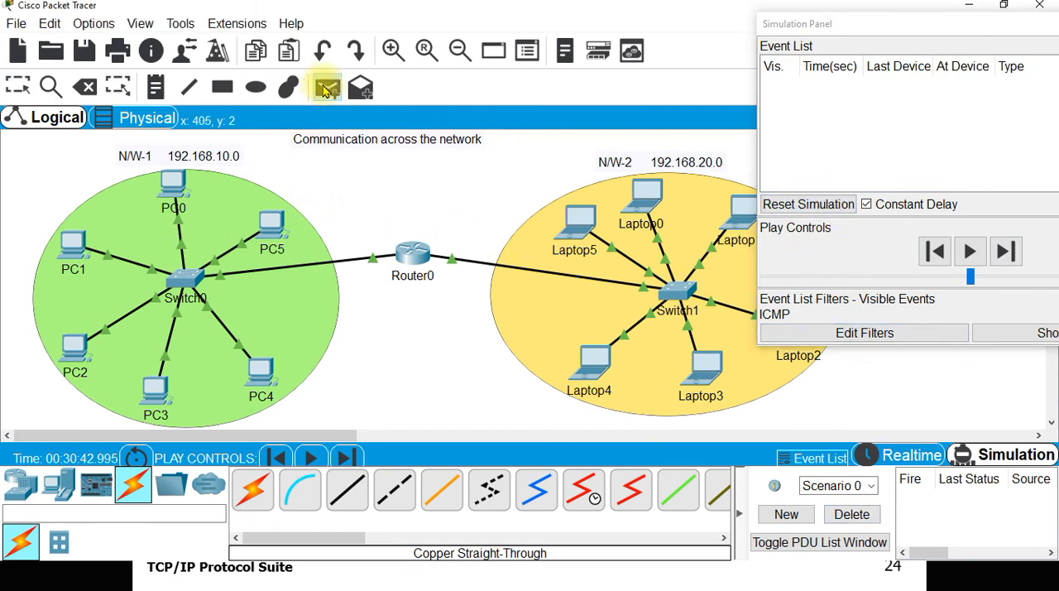
key("Escape")
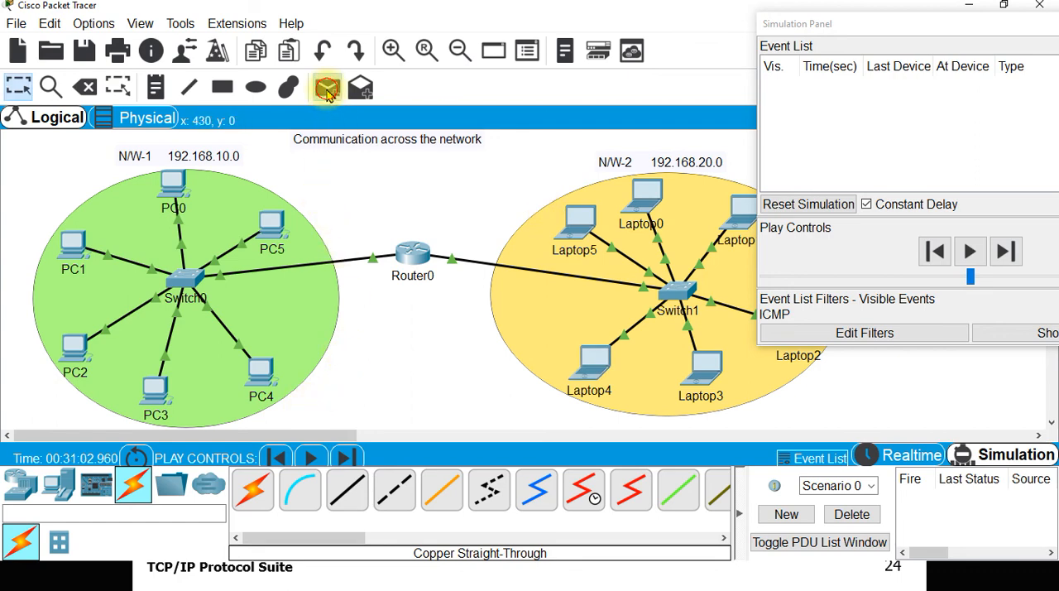
left_click(327, 90)
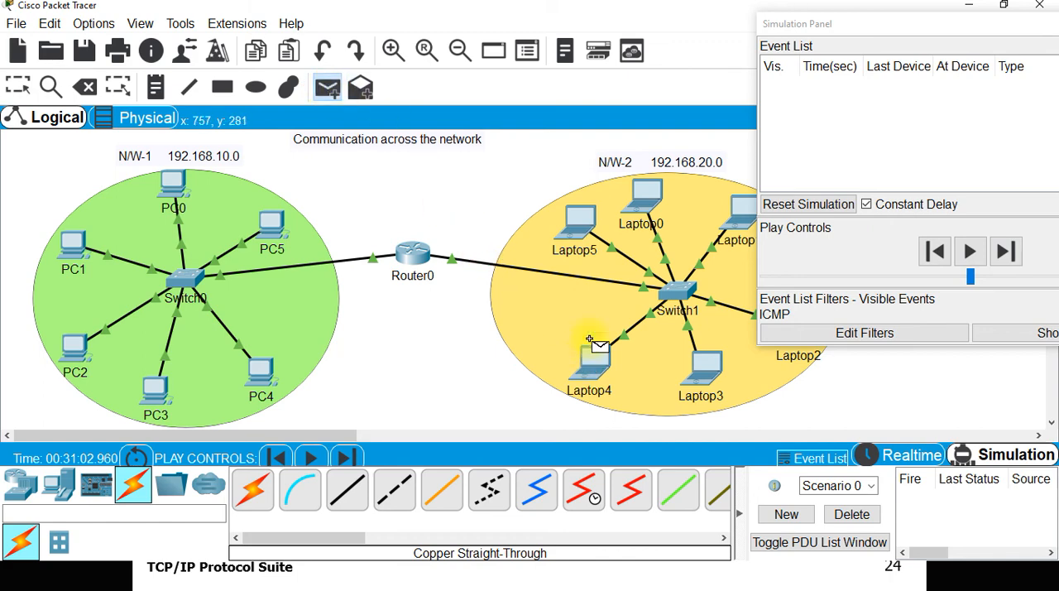
left_click(577, 219)
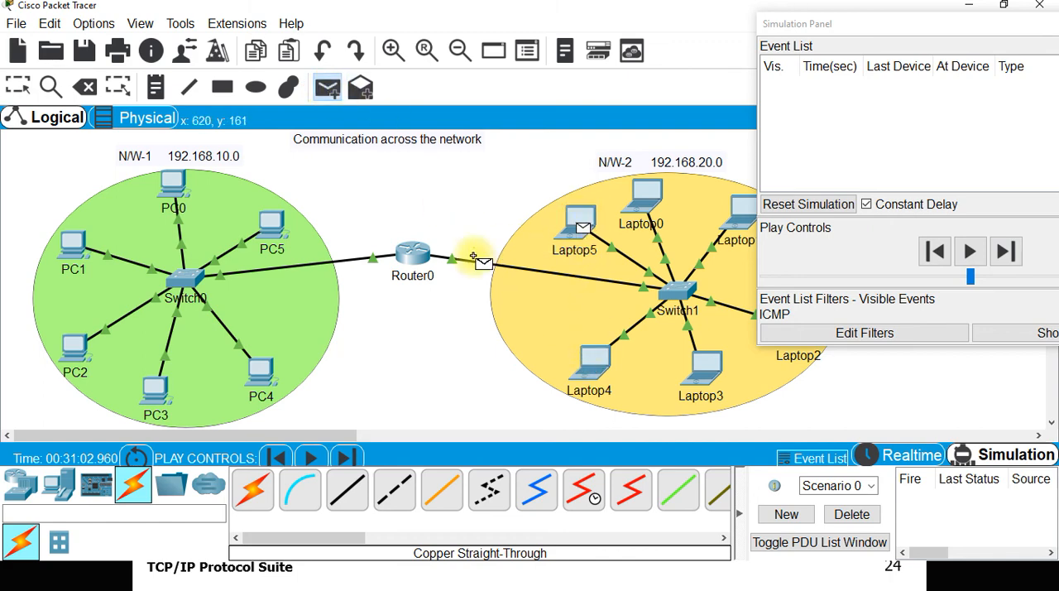
left_click(74, 245)
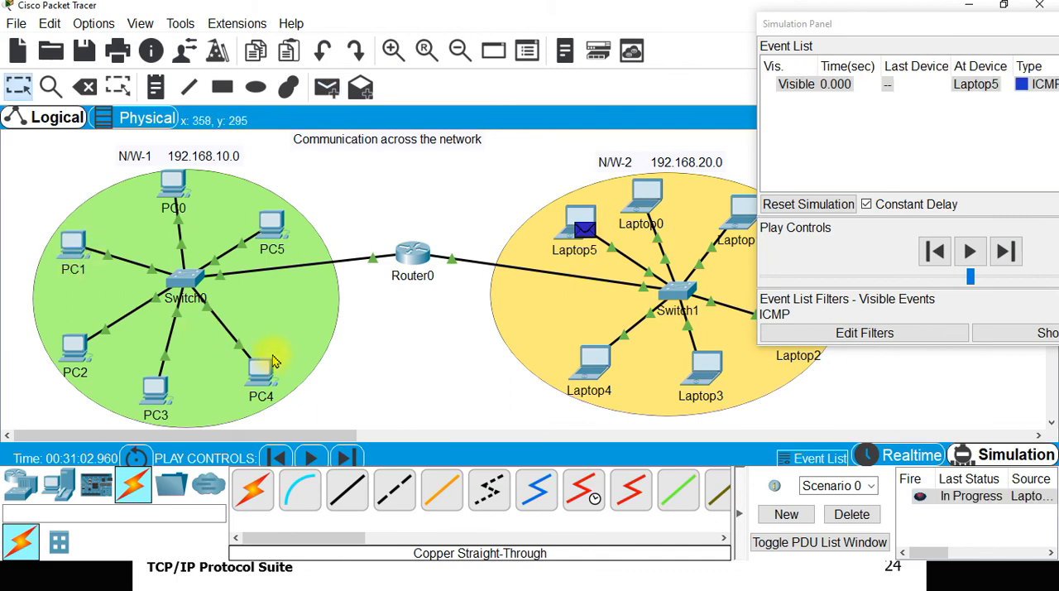
Step the simulation forward event by event until the packet reaches PC1 and its reply returns to Laptop5.
left_click(1006, 252)
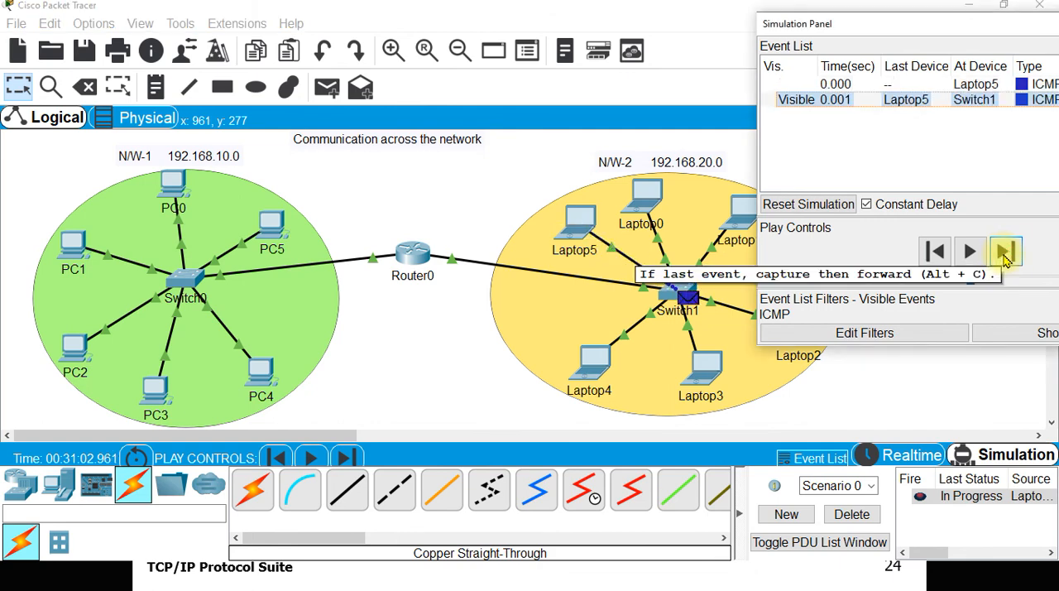
left_click(1003, 261)
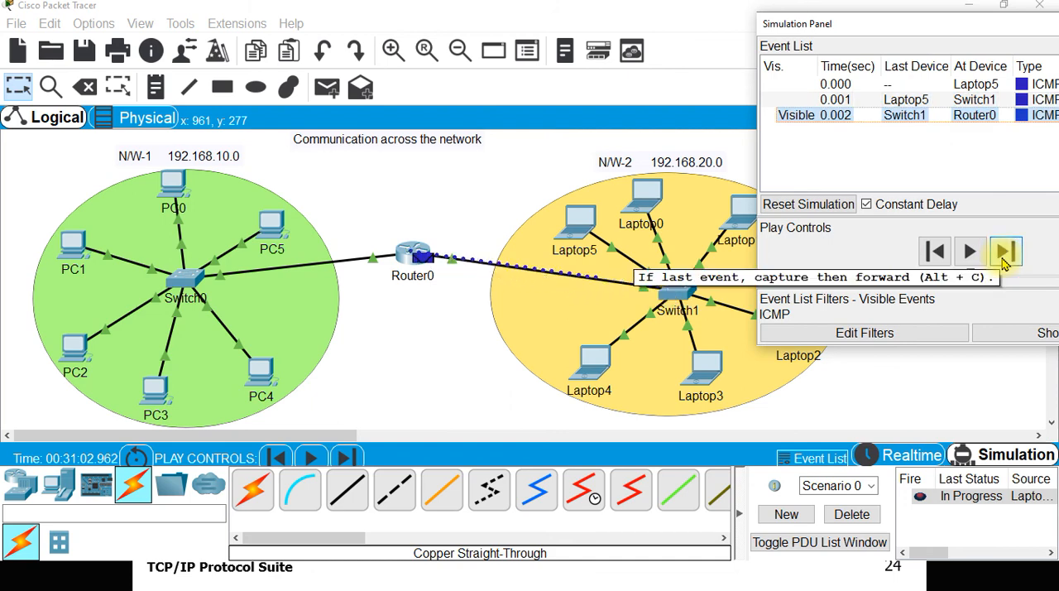
left_click(1003, 261)
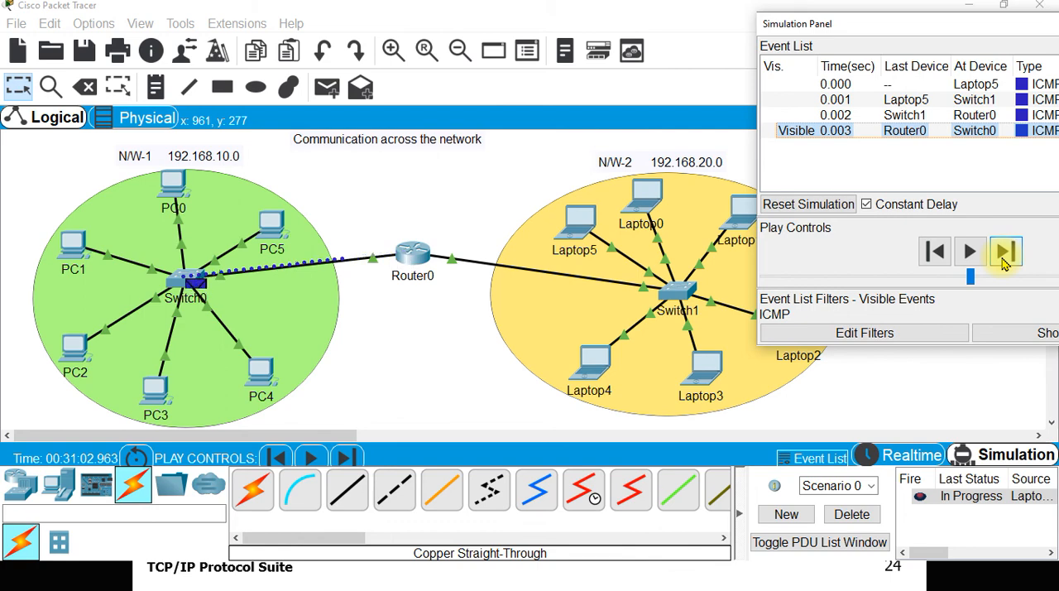
left_click(1004, 261)
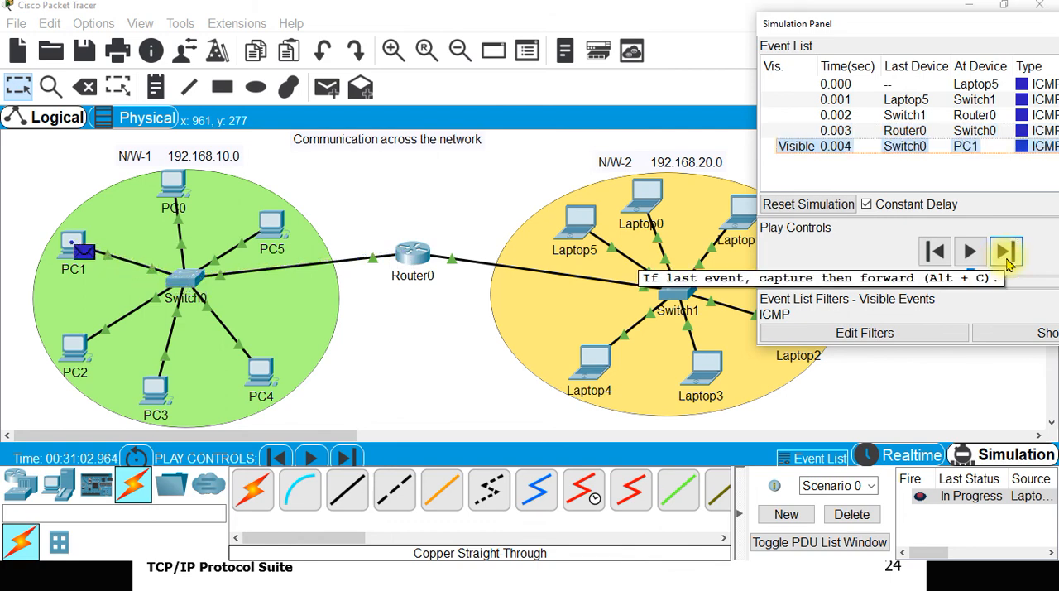
left_click(1007, 261)
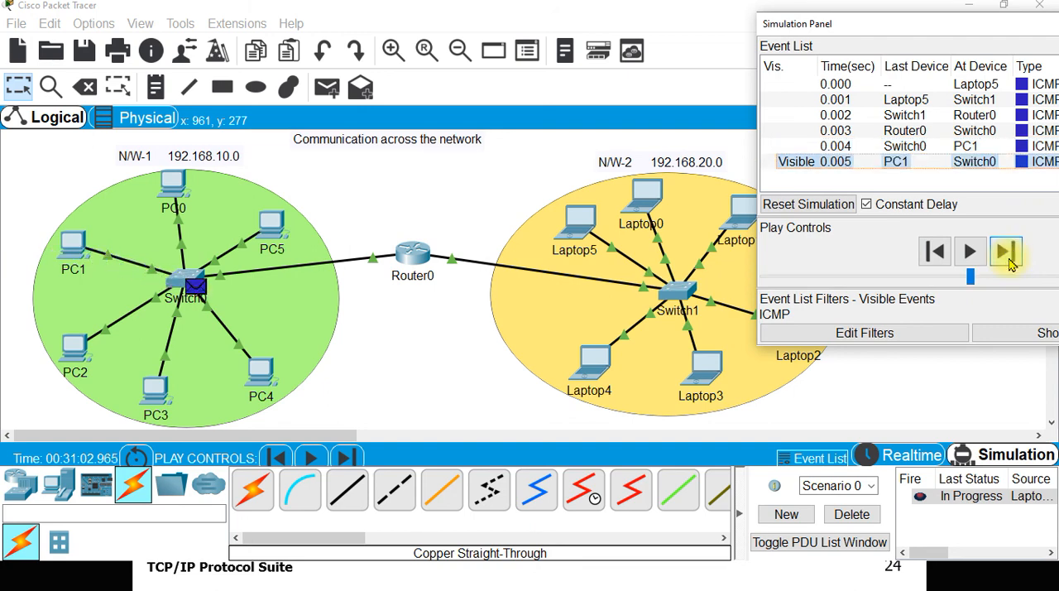
left_click(1008, 261)
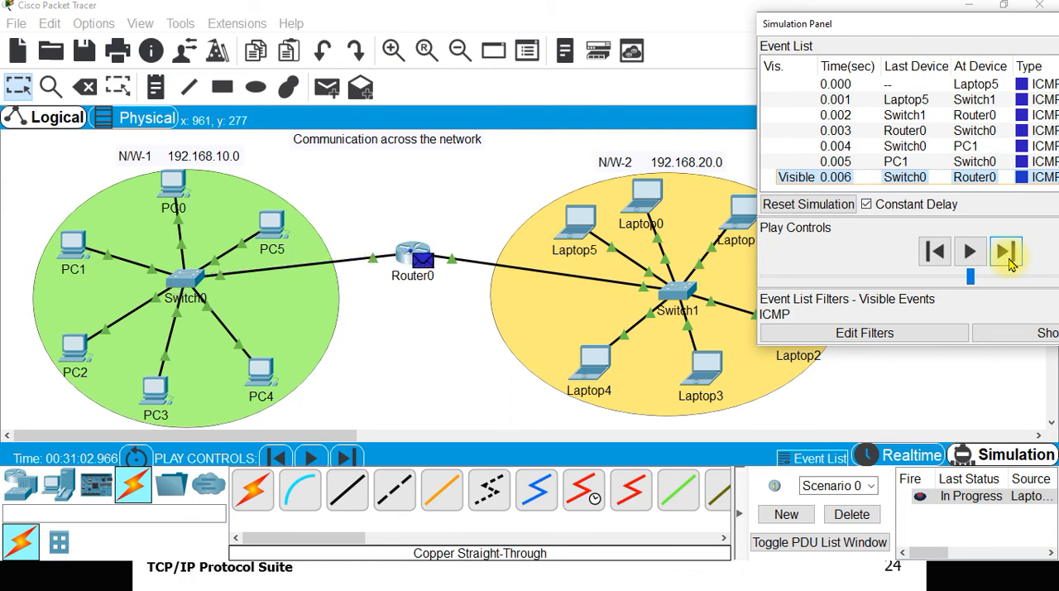
left_click(1007, 262)
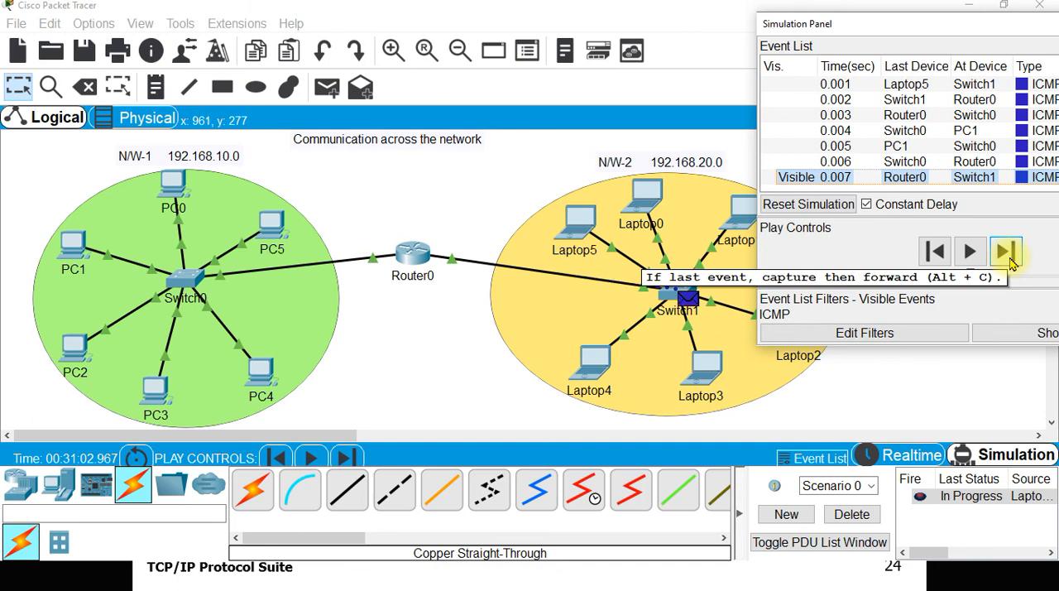
left_click(1007, 257)
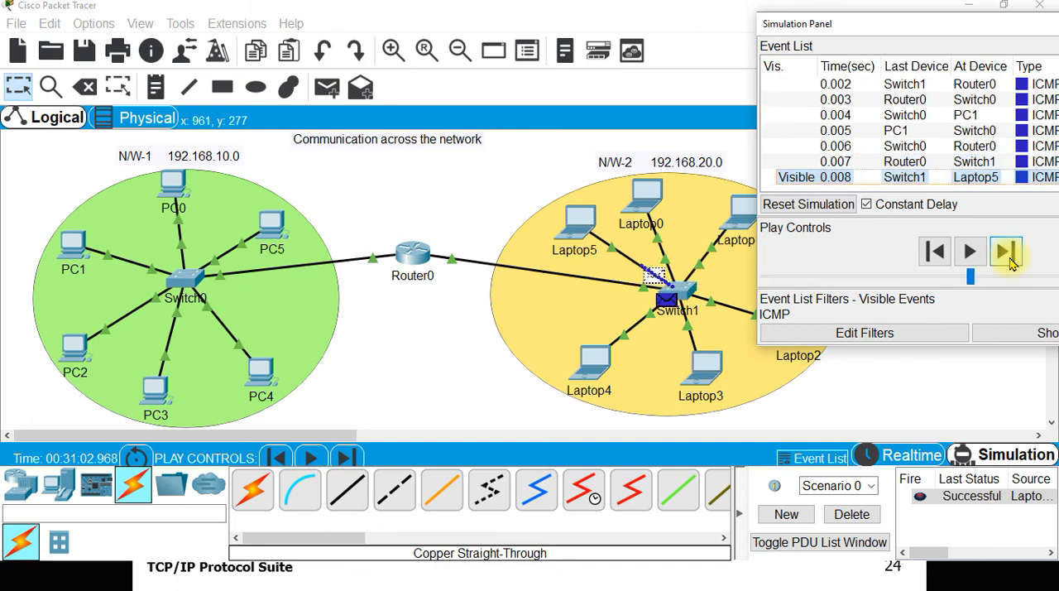